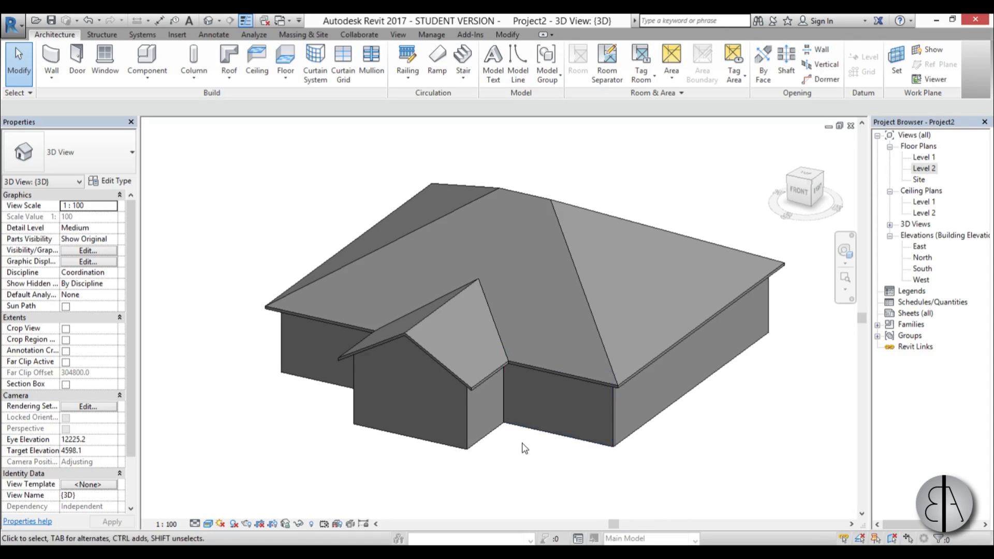
- Start the Roof: Fascia tool and choose the Fascia type
{"action": "middle_click_drag", "start_coordinate": [557, 466], "coordinate": [545, 462]}
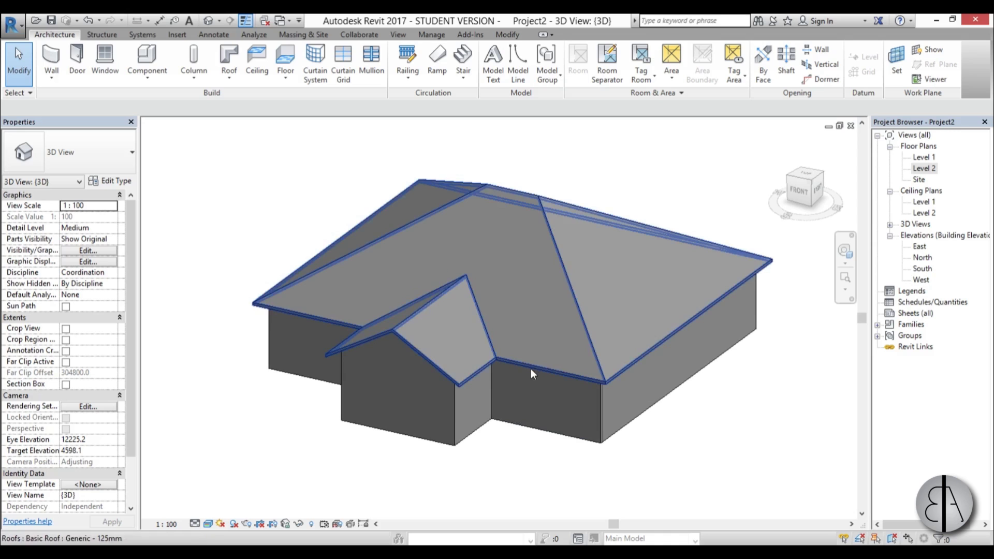
{"action": "mouse_move", "coordinate": [531, 456]}
{"action": "middle_mouse_down", "text": "shift"}
{"action": "mouse_move", "coordinate": [529, 440]}
{"action": "mouse_move", "coordinate": [513, 462]}
{"action": "middle_mouse_up", "text": "shift"}
{"action": "middle_click_drag", "start_coordinate": [471, 404], "coordinate": [490, 414]}
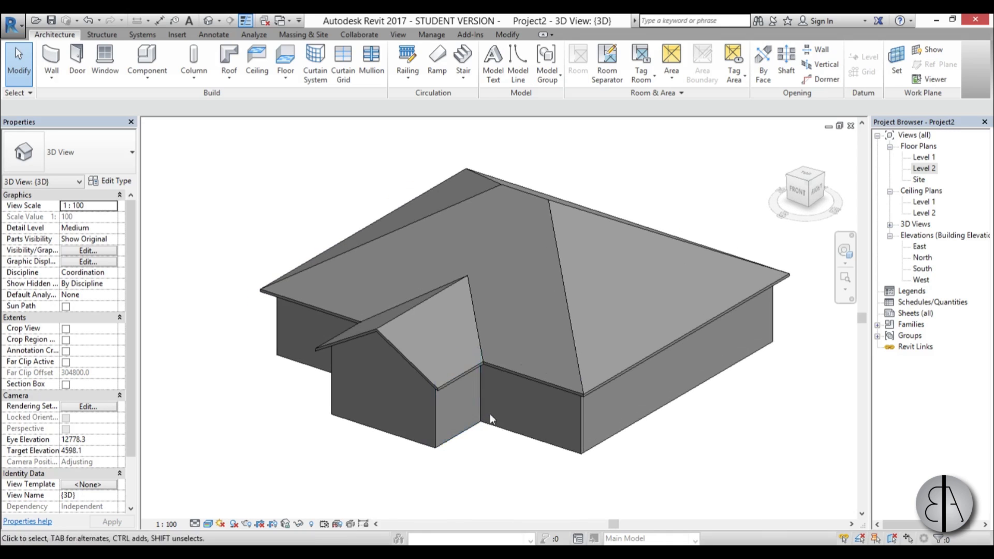
{"action": "middle_click_drag", "start_coordinate": [502, 450], "coordinate": [443, 401]}
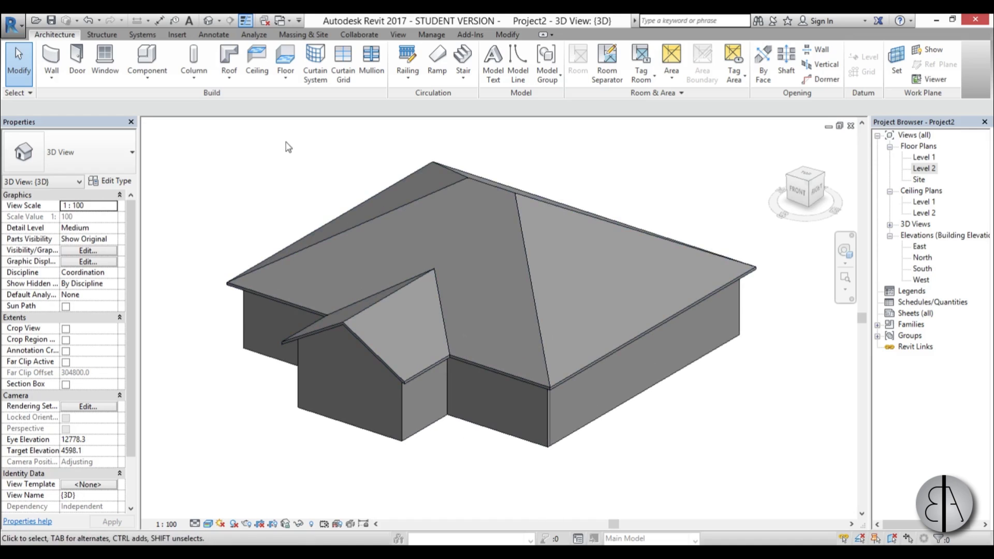
{"action": "left_click", "coordinate": [229, 80]}
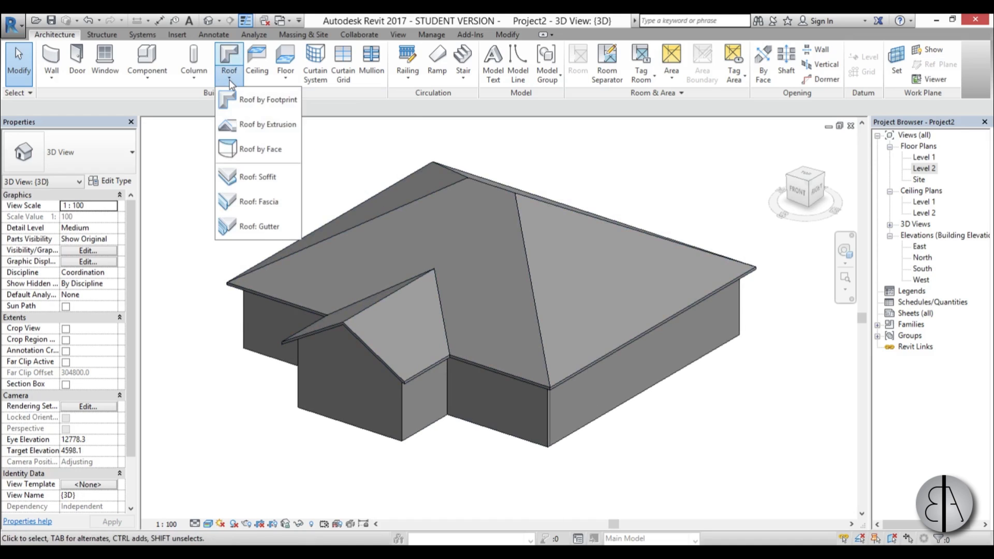
{"action": "left_click", "coordinate": [254, 202]}
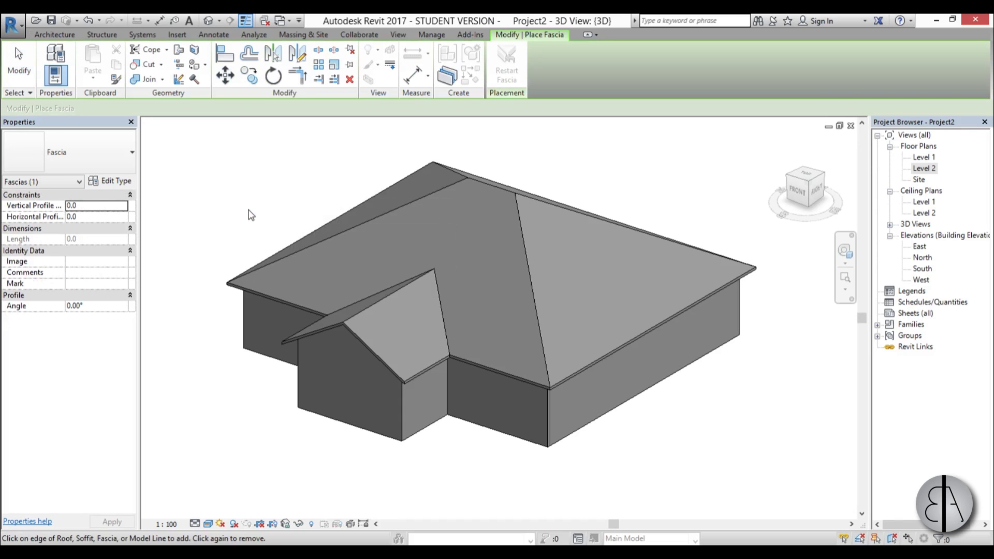
{"action": "middle_click_drag", "start_coordinate": [340, 339], "coordinate": [390, 333], "text": "shift"}
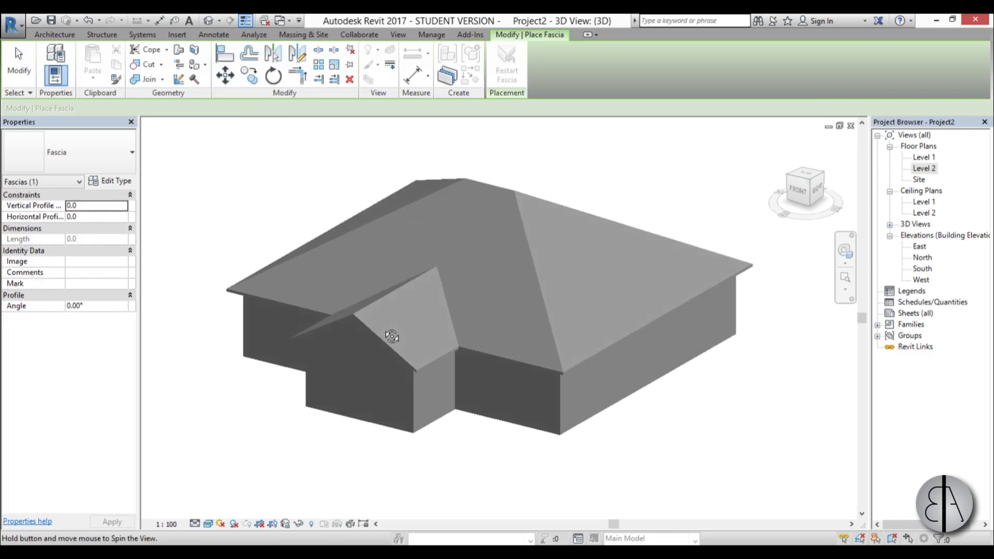
{"action": "left_click", "coordinate": [110, 163]}
{"action": "left_click", "coordinate": [36, 213]}
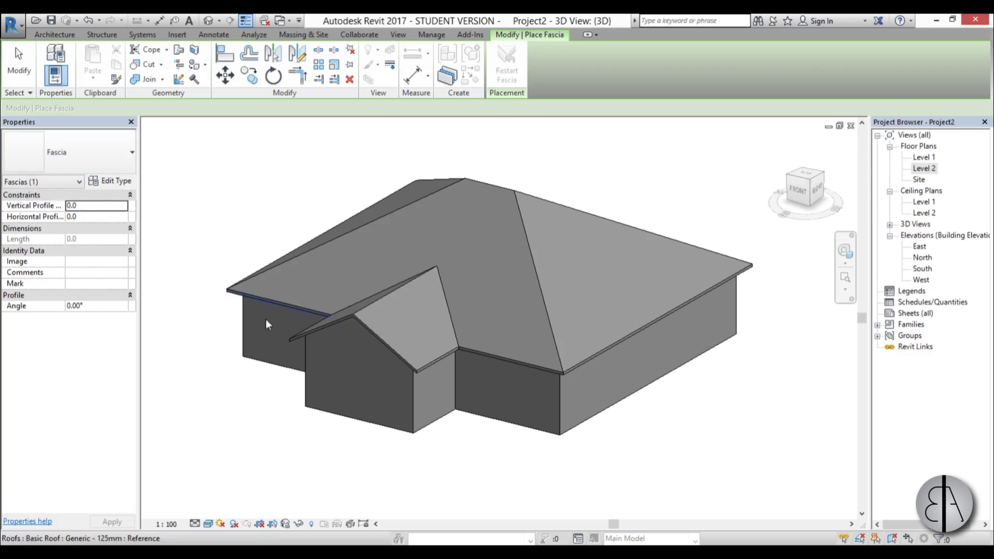
- Place fascia on the gable's sloped roof edge and the adjoining eave, then orbit to check
{"action": "scroll", "coordinate": [338, 337], "scroll_direction": "up", "scroll_amount": 5}
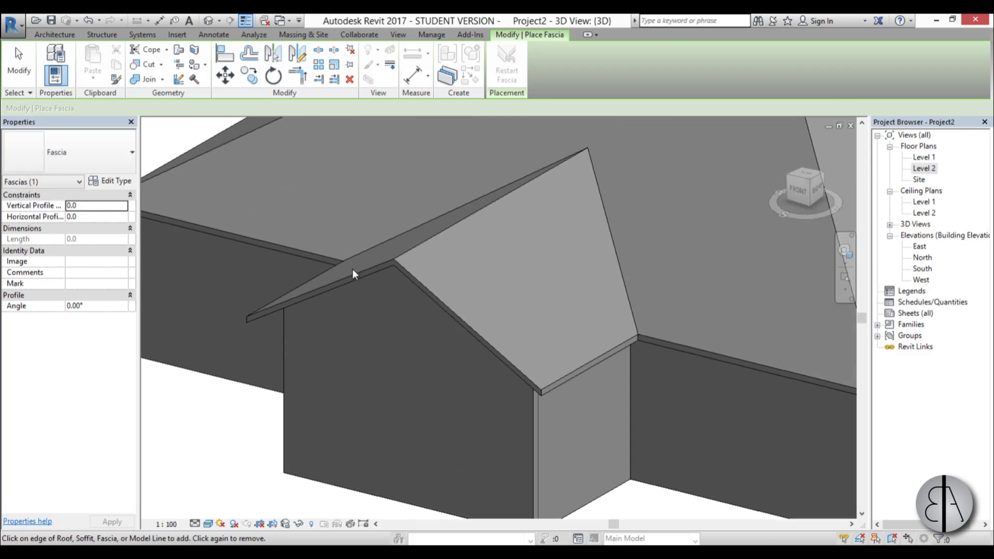
{"action": "scroll", "coordinate": [352, 275], "scroll_direction": "up", "scroll_amount": 4}
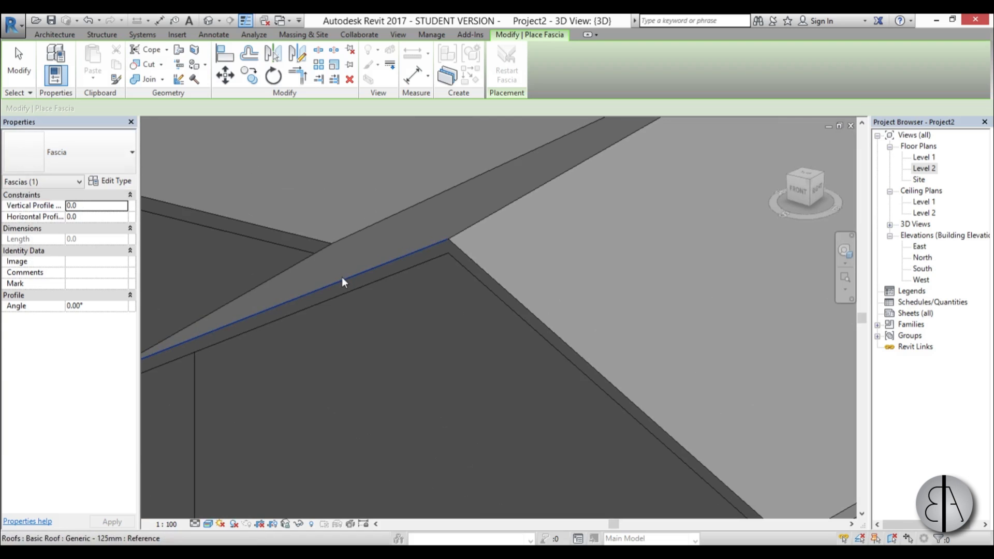
{"action": "left_click", "coordinate": [342, 278]}
{"action": "scroll", "coordinate": [315, 250], "scroll_direction": "down", "scroll_amount": 2}
{"action": "scroll", "coordinate": [315, 251], "scroll_direction": "down", "scroll_amount": 1}
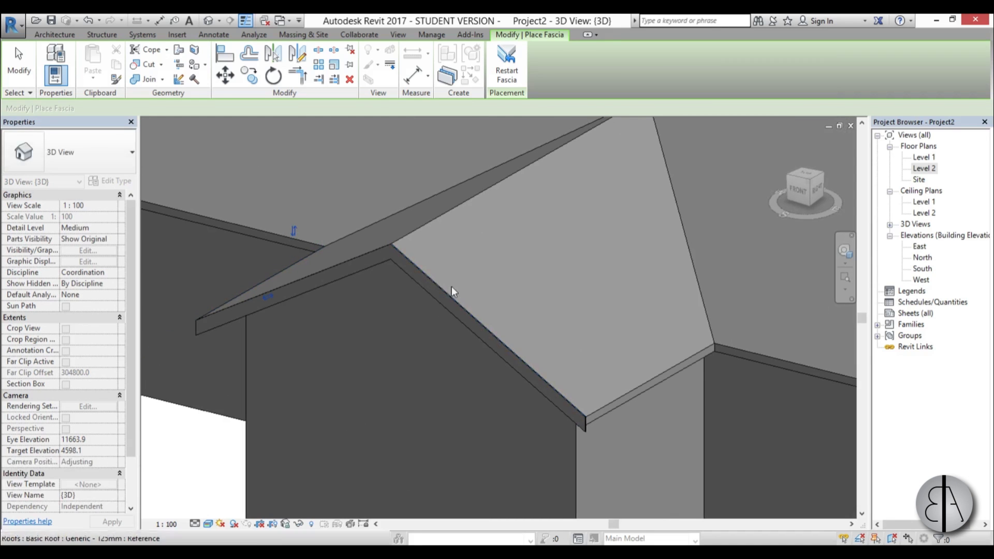
{"action": "left_click", "coordinate": [644, 384]}
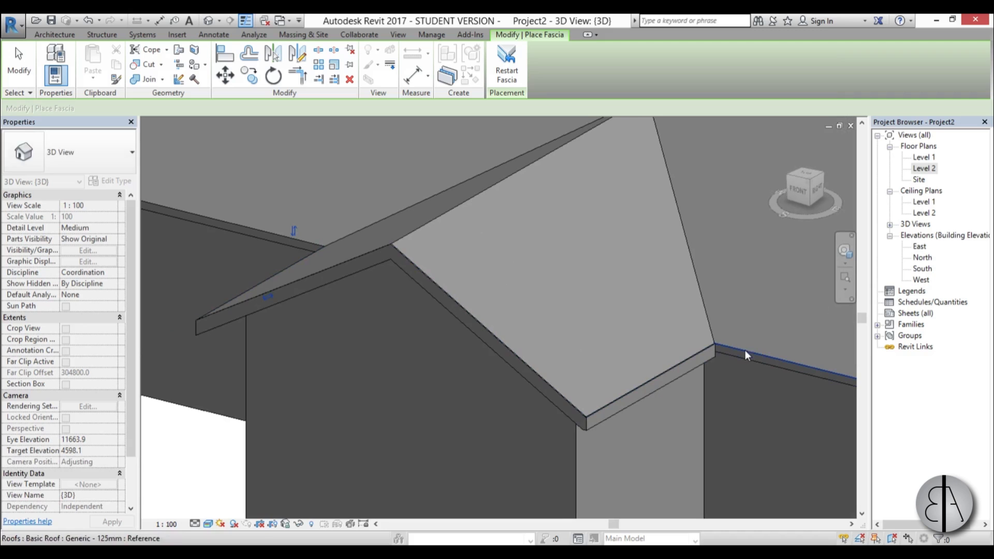
{"action": "scroll", "coordinate": [260, 231], "scroll_direction": "down", "scroll_amount": 3}
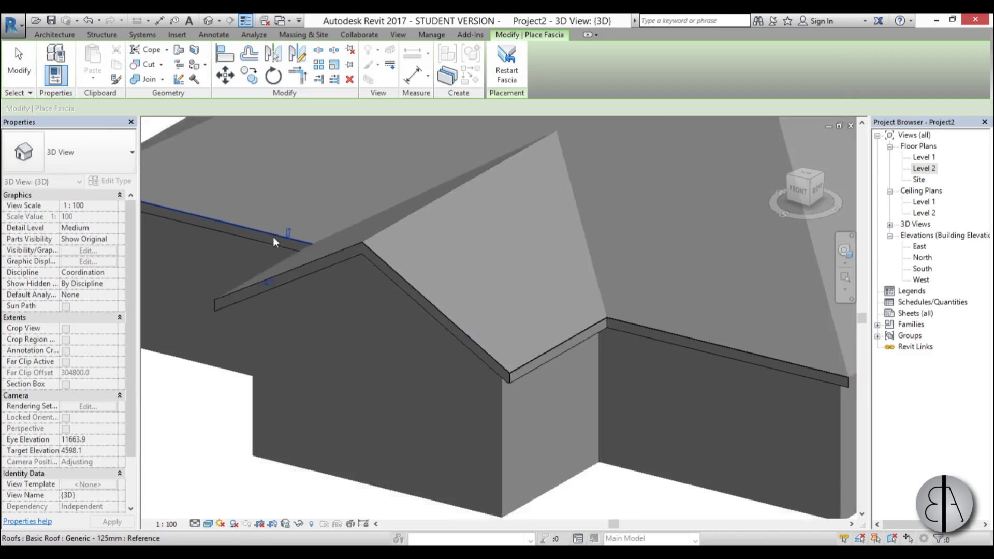
{"action": "scroll", "coordinate": [662, 393], "scroll_direction": "up", "scroll_amount": 1}
{"action": "middle_click_drag", "start_coordinate": [677, 380], "coordinate": [572, 387], "text": "shift"}
{"action": "middle_click_drag", "start_coordinate": [604, 331], "coordinate": [492, 377], "text": "shift"}
{"action": "middle_click_drag", "start_coordinate": [580, 380], "coordinate": [339, 402], "text": "shift"}
{"action": "scroll", "coordinate": [539, 300], "scroll_direction": "up", "scroll_amount": 5}
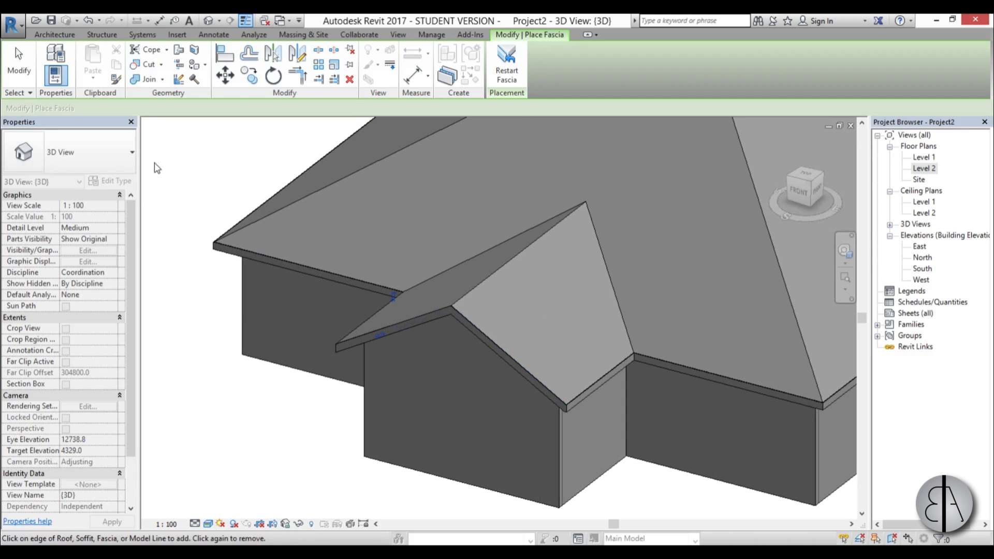
- Add a fascia segment on the short inner-corner eave between gable and main roof, then reselect the fascia
{"action": "left_click", "coordinate": [19, 61]}
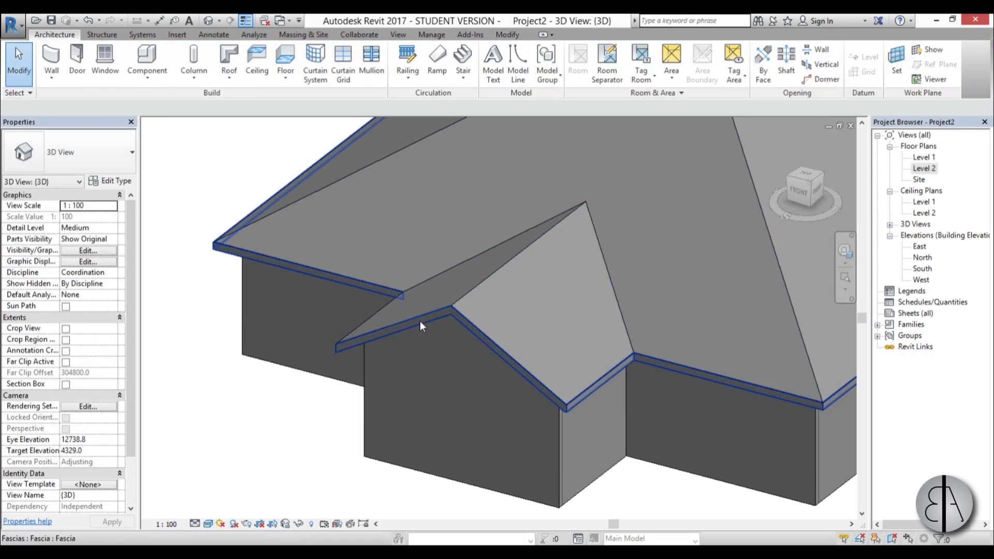
{"action": "left_click", "coordinate": [419, 325]}
{"action": "middle_click_drag", "start_coordinate": [418, 325], "coordinate": [493, 211], "text": "shift"}
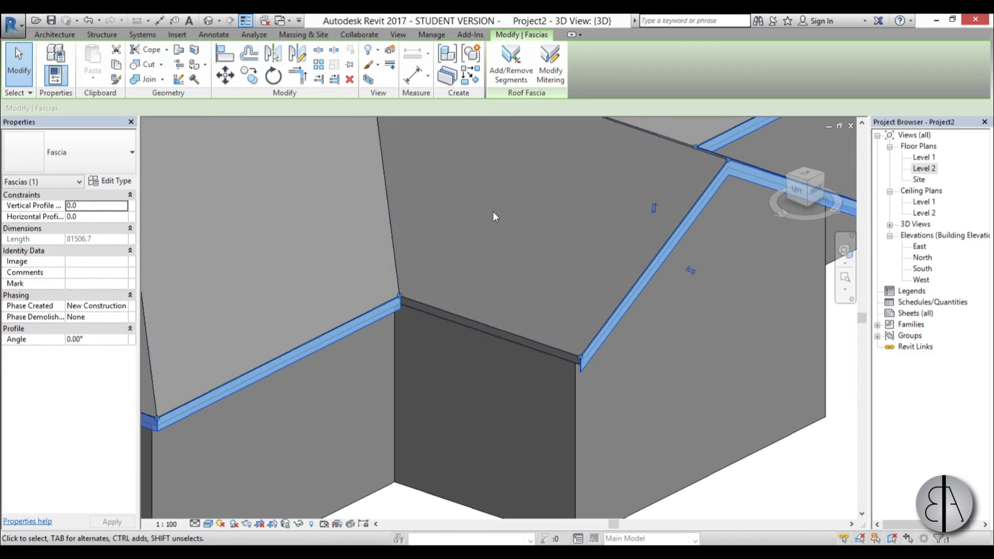
{"action": "left_click", "coordinate": [521, 82]}
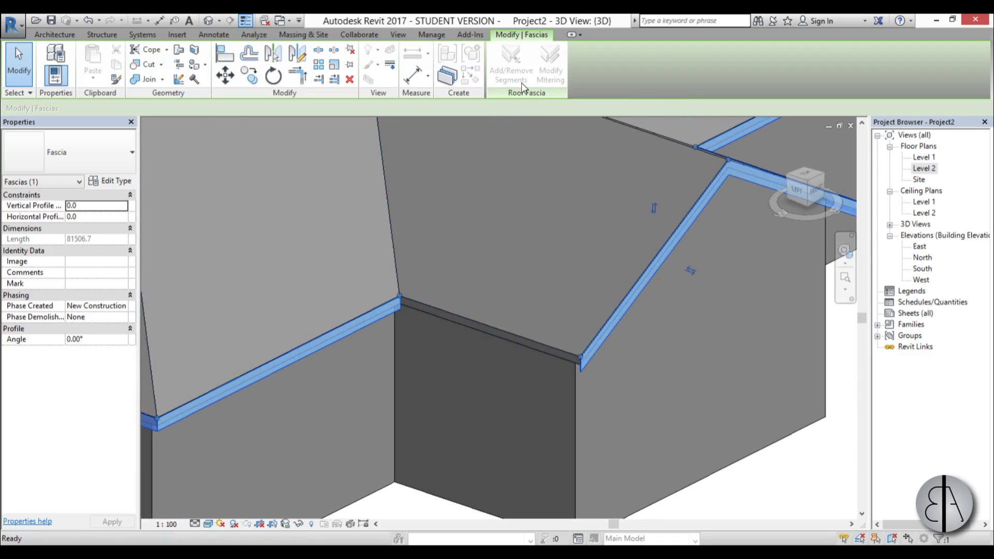
{"action": "left_click", "coordinate": [495, 328]}
{"action": "middle_click_drag", "start_coordinate": [462, 359], "coordinate": [455, 325], "text": "shift"}
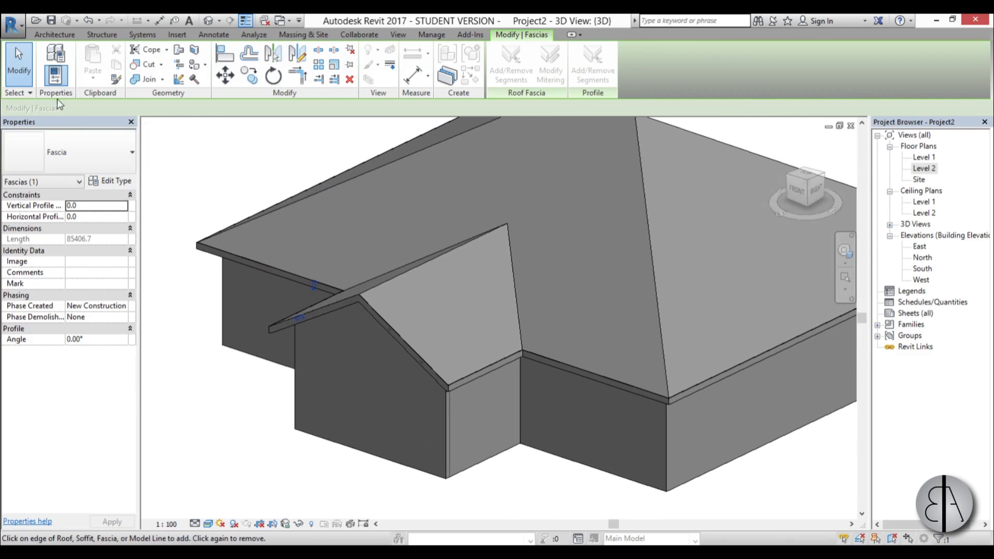
{"action": "left_click", "coordinate": [26, 75]}
{"action": "left_click", "coordinate": [323, 316]}
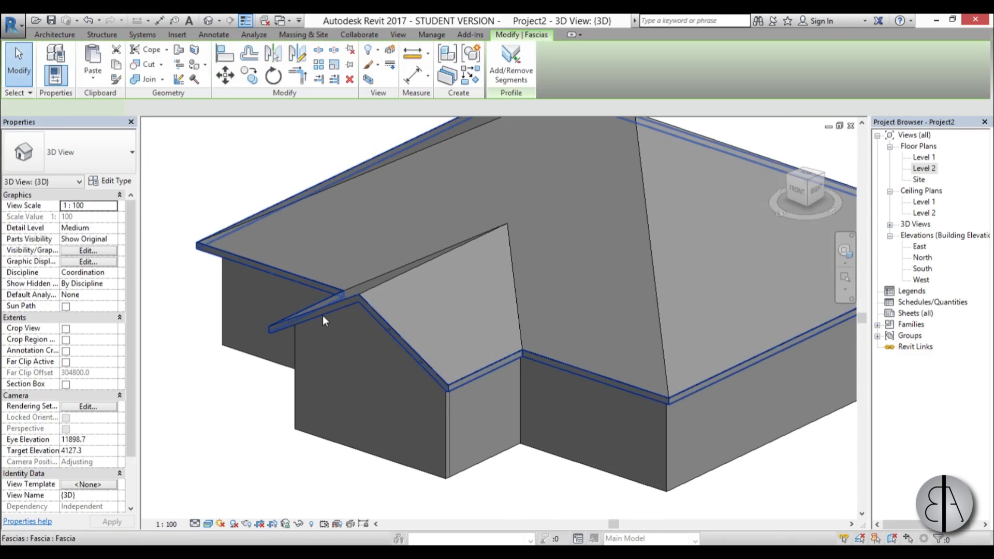
{"action": "middle_click_drag", "start_coordinate": [323, 317], "coordinate": [145, 220], "text": "shift"}
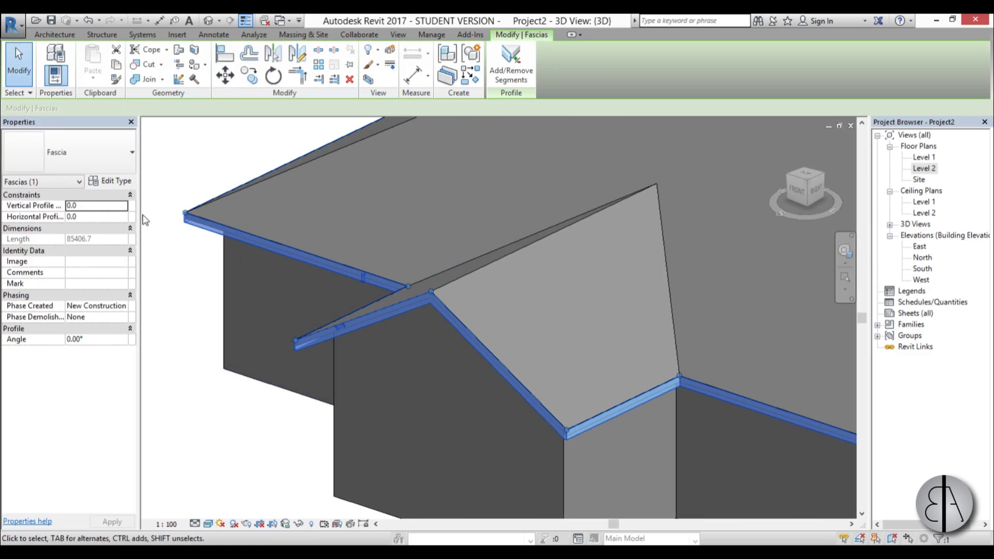
- Set the fascia type's profile to M_Fascia-Flat : 19 x 184mm and begin editing its material
{"action": "left_click", "coordinate": [123, 183]}
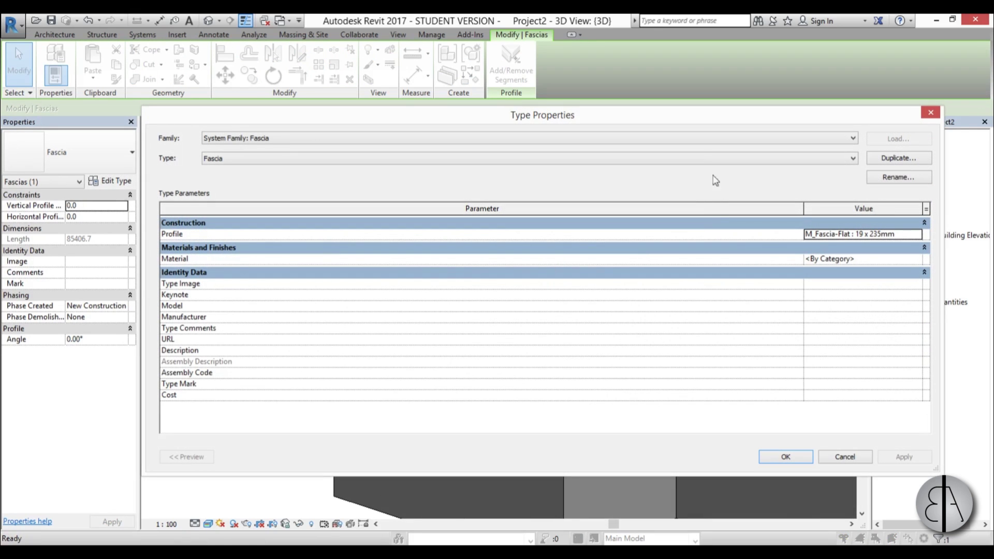
{"action": "left_click", "coordinate": [918, 240]}
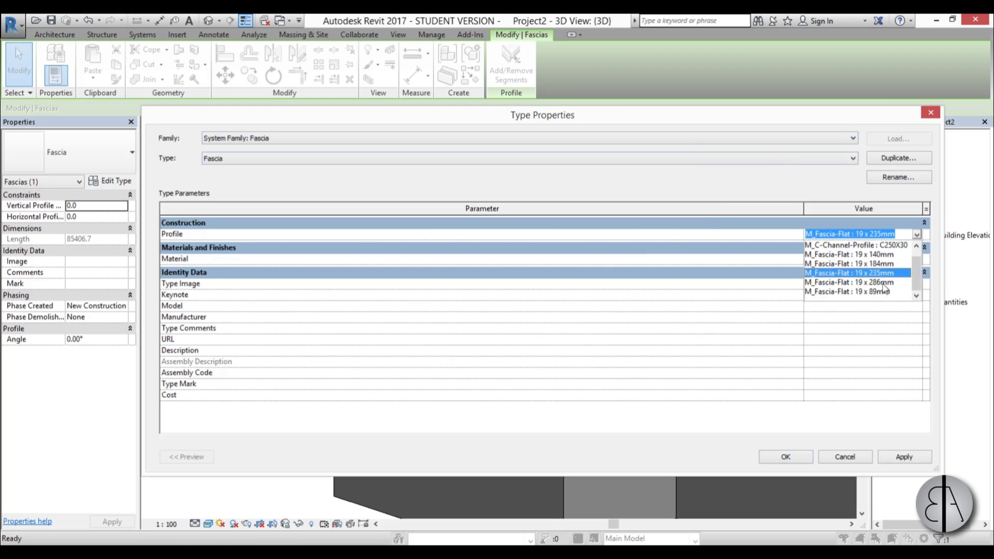
{"action": "left_click", "coordinate": [885, 264]}
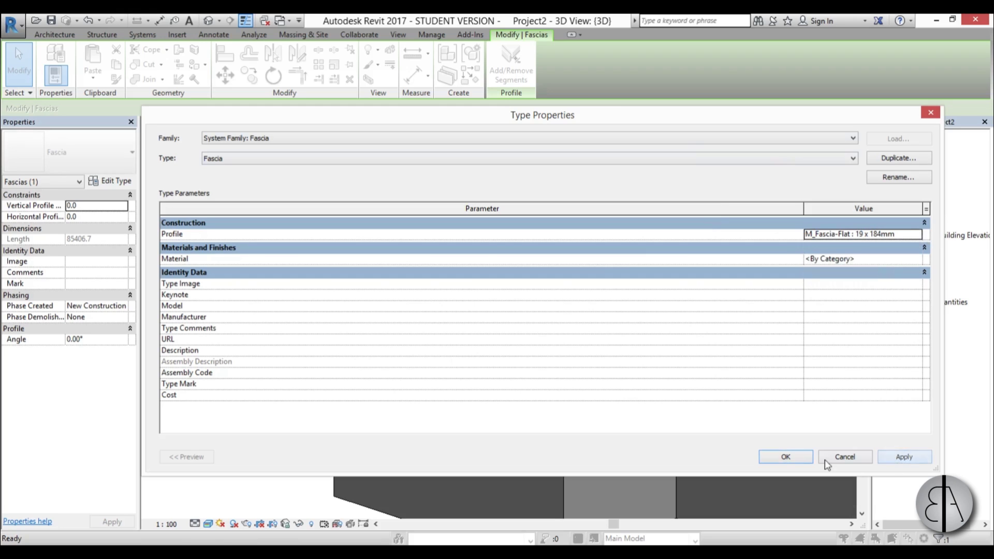
{"action": "left_click", "coordinate": [804, 463]}
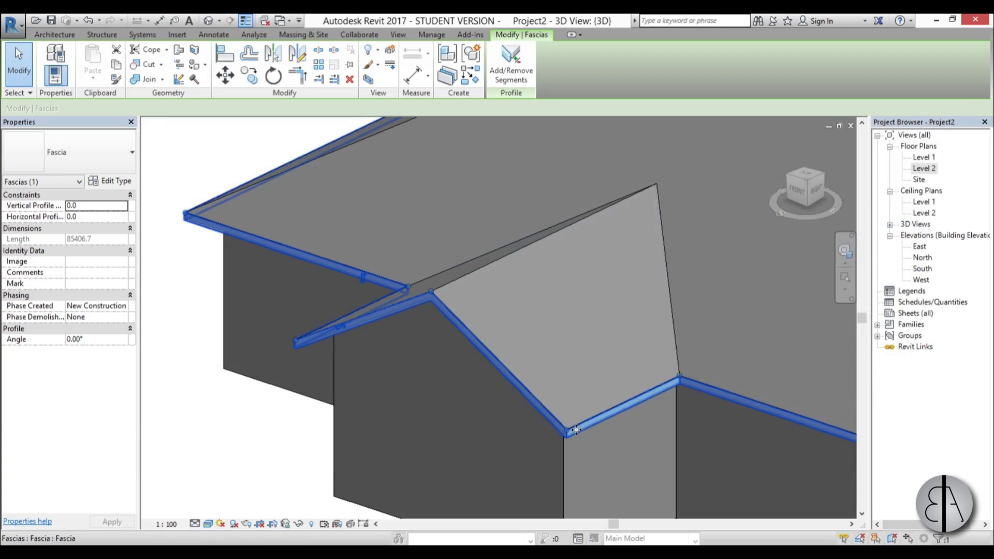
{"action": "left_click", "coordinate": [129, 187]}
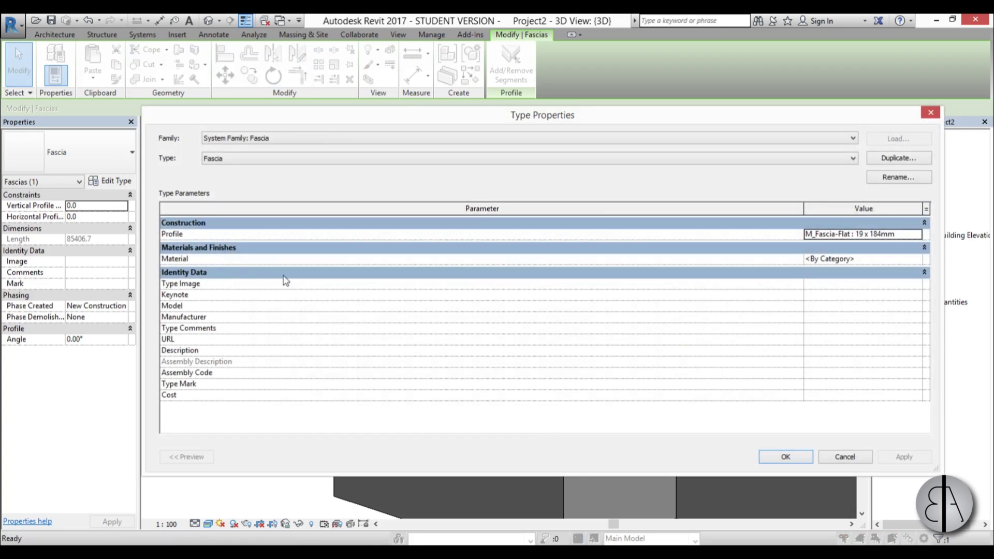
{"action": "left_click", "coordinate": [914, 264]}
- Add the Autodesk Wood material to the project and assign it to the fascia type
{"action": "left_click", "coordinate": [918, 260]}
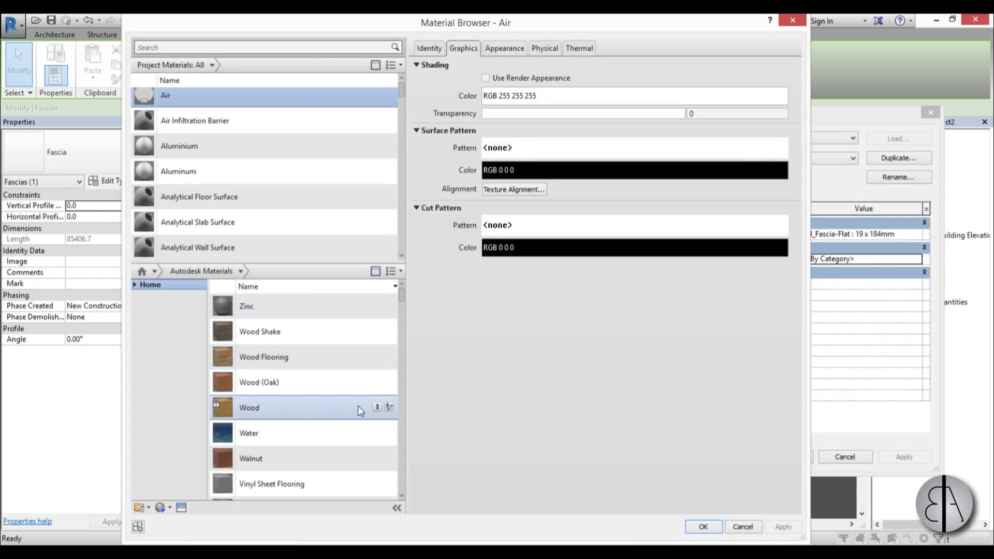
{"action": "left_click", "coordinate": [377, 408]}
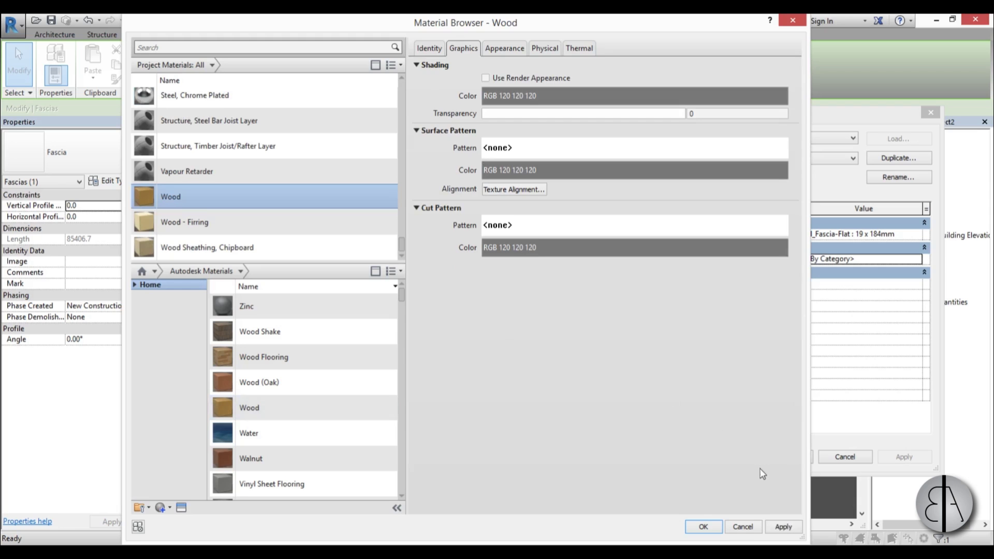
{"action": "left_click", "coordinate": [782, 529]}
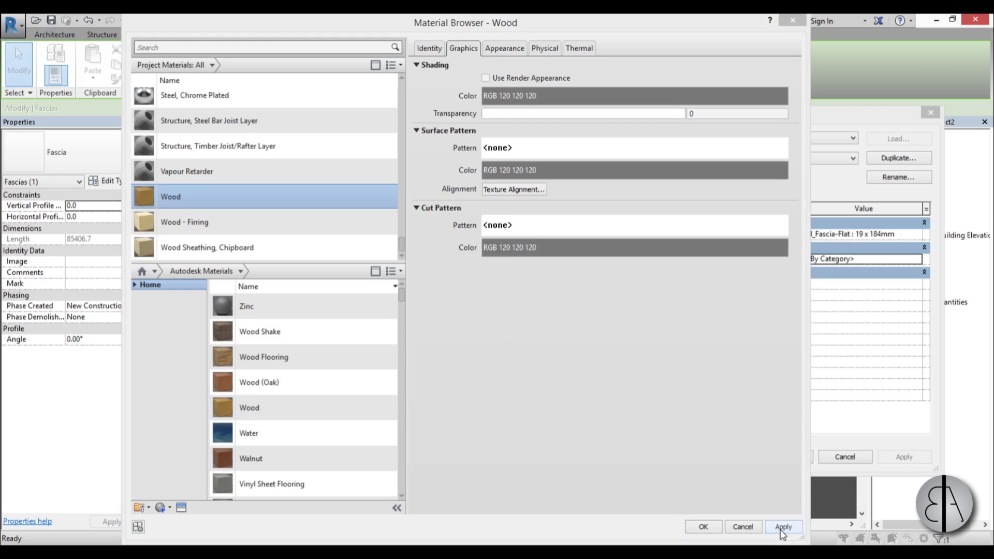
{"action": "left_click", "coordinate": [702, 526]}
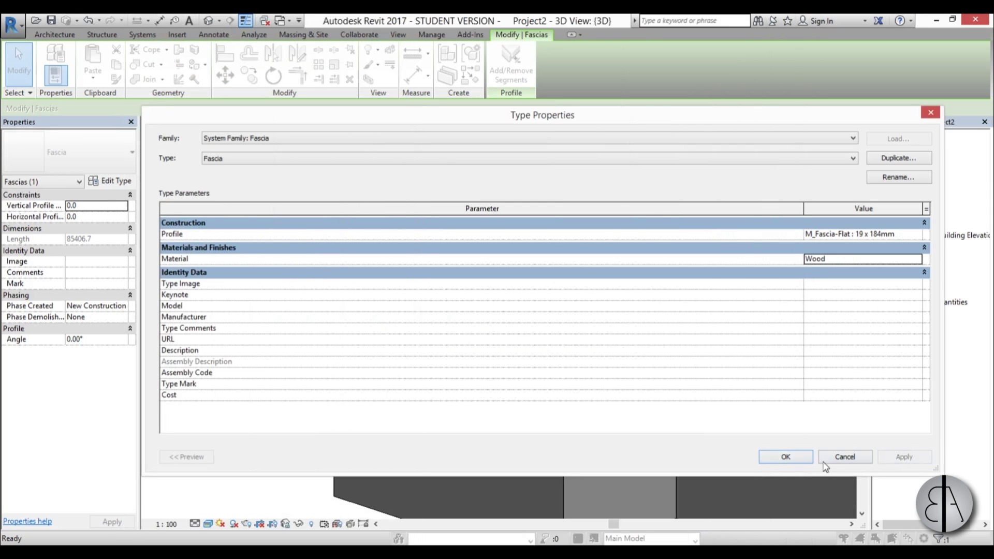
{"action": "left_click", "coordinate": [784, 459]}
{"action": "key", "text": "Escape"}
{"action": "middle_click_drag", "start_coordinate": [448, 421], "coordinate": [337, 367], "text": "shift"}
- Start the Roof: Gutter tool and add gutters to the first three front eave segments
{"action": "scroll", "coordinate": [338, 371], "scroll_direction": "down", "scroll_amount": 2}
{"action": "scroll", "coordinate": [351, 390], "scroll_direction": "up", "scroll_amount": 1}
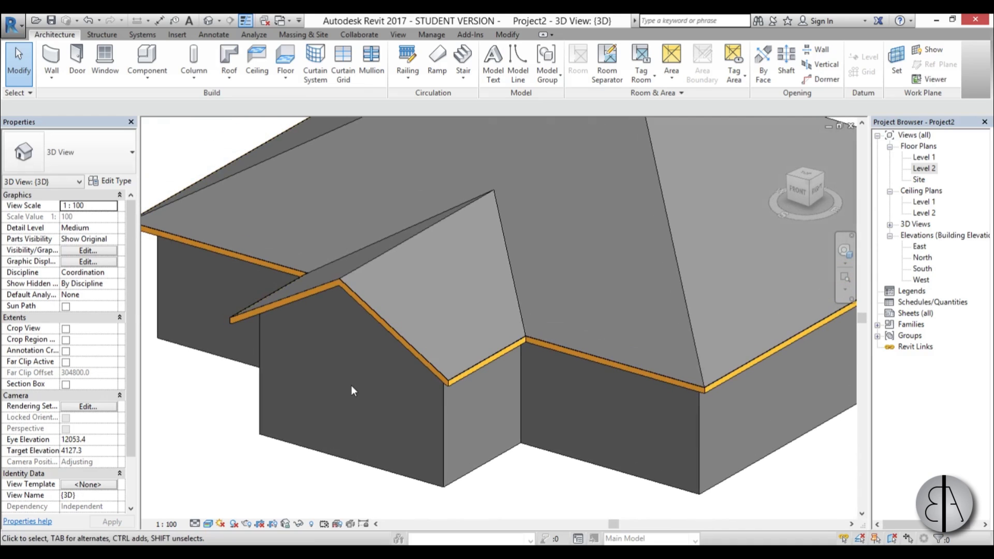
{"action": "left_click", "coordinate": [228, 81]}
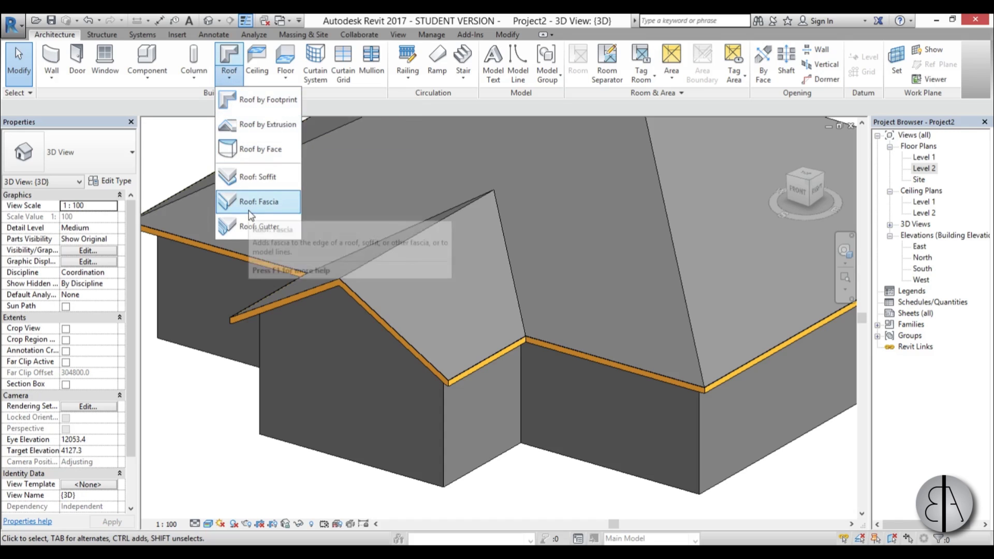
{"action": "left_click", "coordinate": [246, 232]}
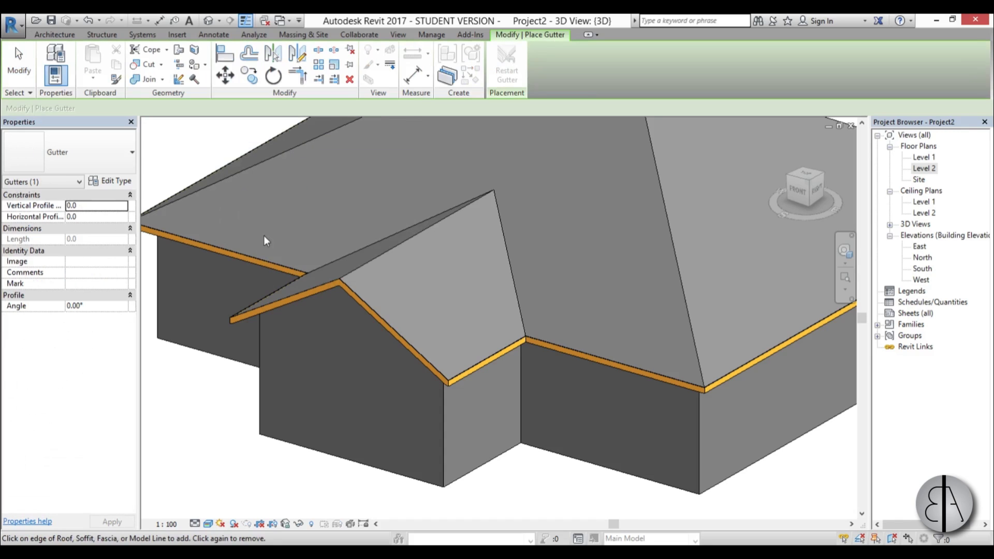
{"action": "scroll", "coordinate": [477, 362], "scroll_direction": "up", "scroll_amount": 5}
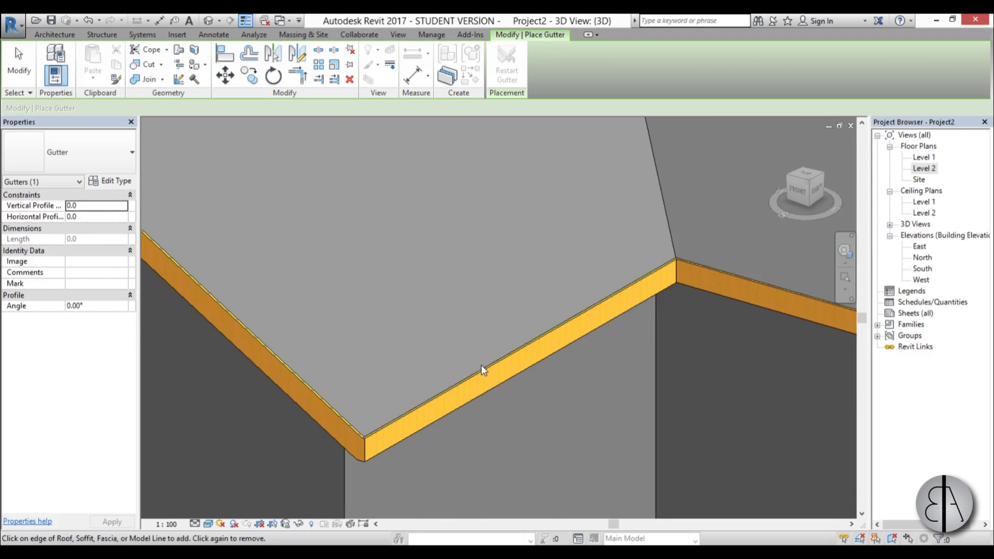
{"action": "scroll", "coordinate": [480, 364], "scroll_direction": "down", "scroll_amount": 3}
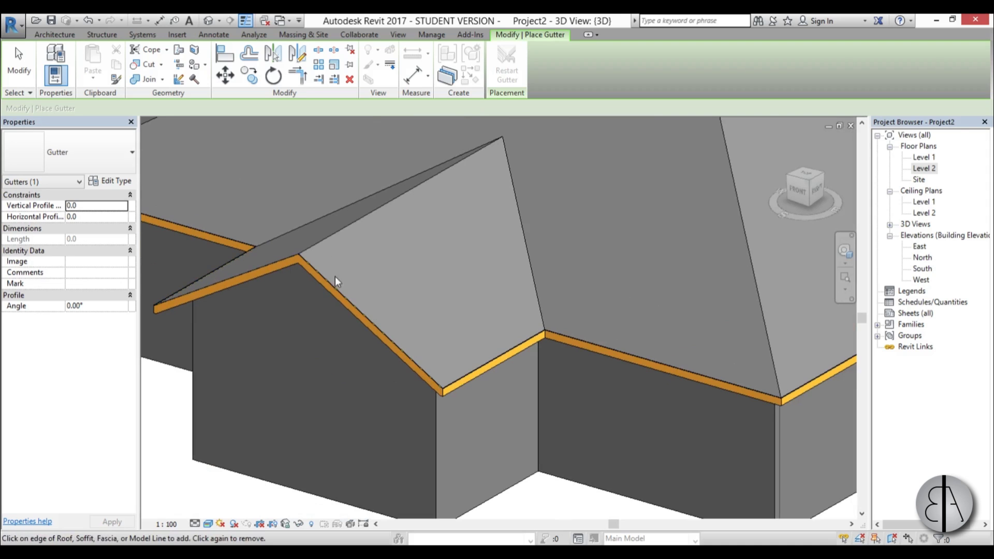
{"action": "left_click", "coordinate": [471, 370]}
{"action": "left_click", "coordinate": [604, 344]}
{"action": "middle_click_drag", "start_coordinate": [668, 401], "coordinate": [352, 412]}
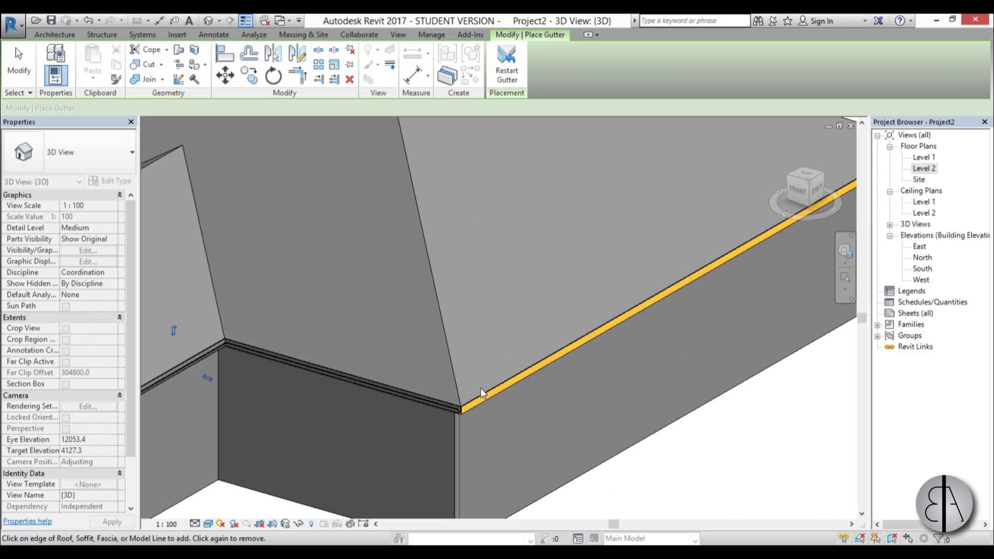
{"action": "left_click", "coordinate": [490, 388]}
- Continue gutters along the remaining eaves around the back and onto the dormer eave
{"action": "middle_click_drag", "start_coordinate": [269, 390], "coordinate": [567, 250], "text": "shift"}
{"action": "left_click", "coordinate": [572, 260]}
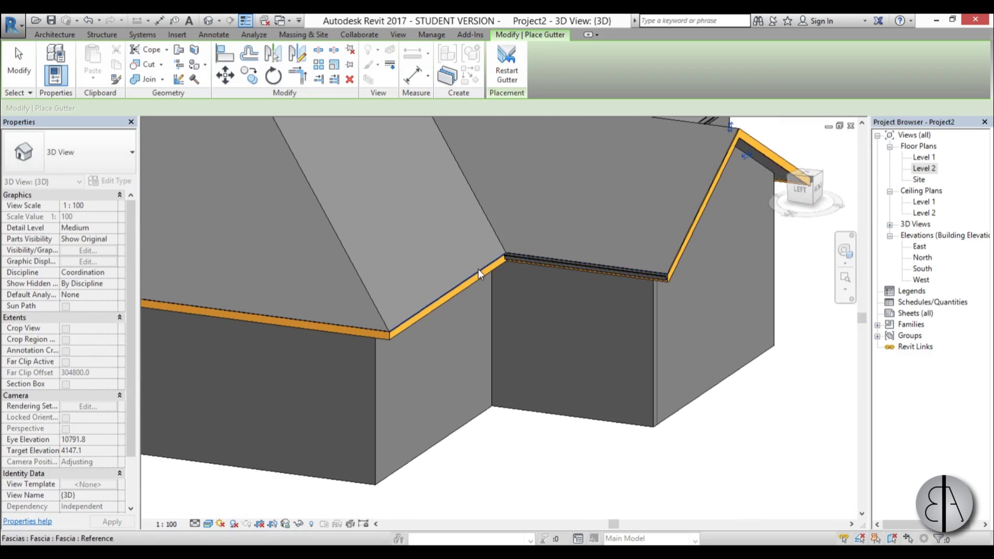
{"action": "left_click", "coordinate": [446, 298]}
{"action": "left_click", "coordinate": [327, 336]}
{"action": "middle_click_drag", "start_coordinate": [326, 336], "coordinate": [400, 337], "text": "shift"}
{"action": "left_click", "coordinate": [396, 337]}
{"action": "middle_click_drag", "start_coordinate": [475, 346], "coordinate": [532, 375], "text": "shift"}
{"action": "scroll", "coordinate": [482, 348], "scroll_direction": "up", "scroll_amount": 5}
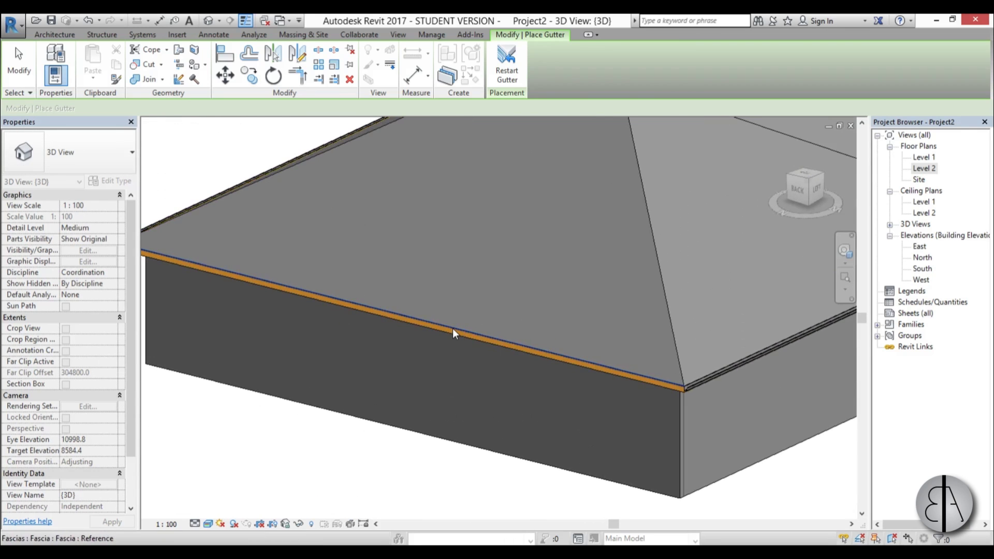
{"action": "left_click", "coordinate": [453, 333]}
{"action": "middle_click_drag", "start_coordinate": [296, 347], "coordinate": [628, 359], "text": "shift"}
{"action": "scroll", "coordinate": [640, 375], "scroll_direction": "up", "scroll_amount": 4}
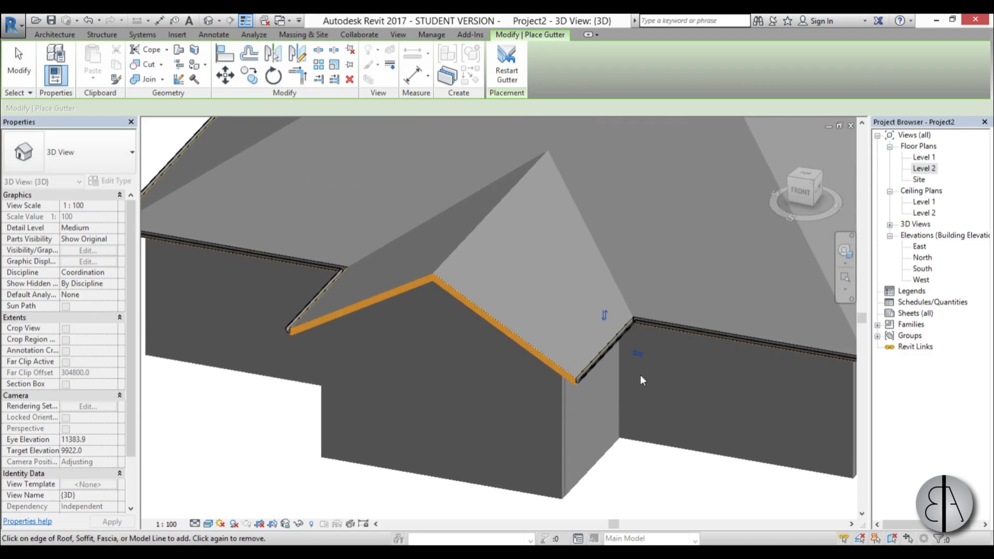
{"action": "left_click", "coordinate": [601, 367]}
- Flip the gutter on the dormer eave to the other side
{"action": "key", "text": "Escape"}
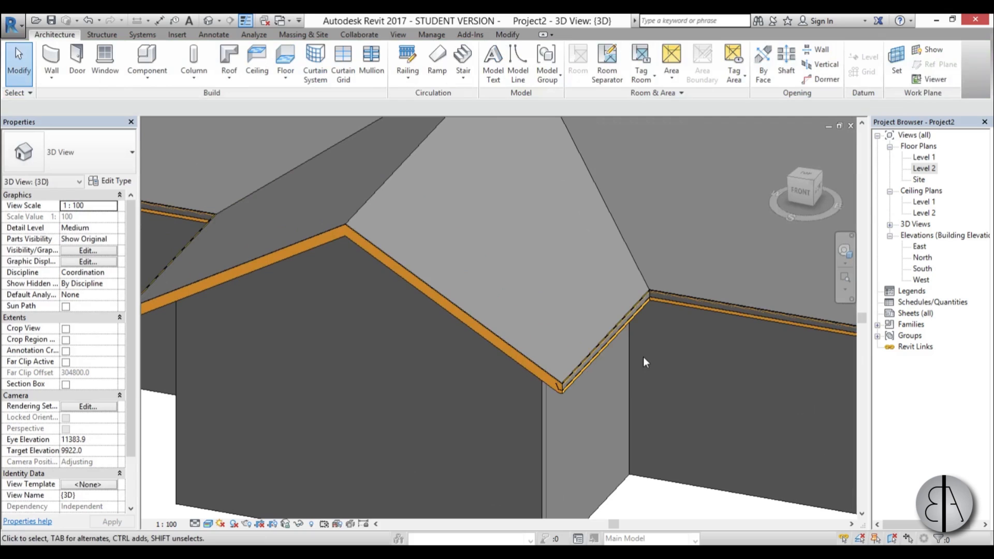
{"action": "left_click", "coordinate": [596, 352]}
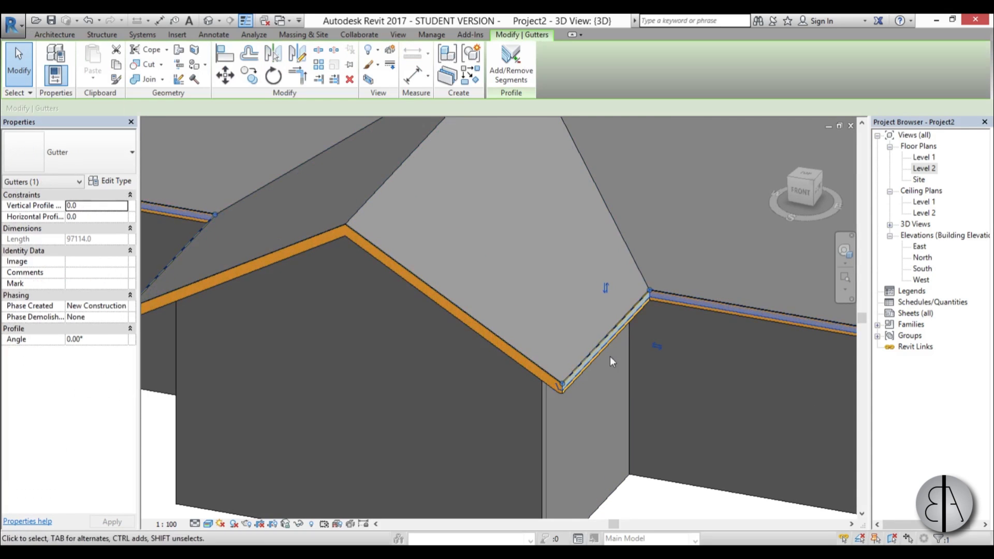
{"action": "left_click", "coordinate": [658, 347]}
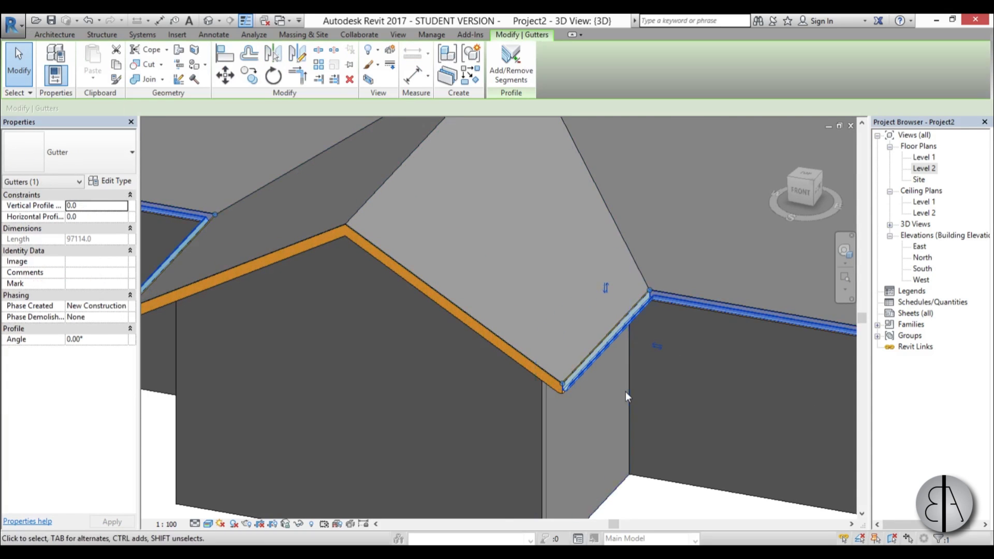
{"action": "scroll", "coordinate": [605, 386], "scroll_direction": "up", "scroll_amount": 3}
{"action": "key", "text": "Escape"}
{"action": "scroll", "coordinate": [417, 376], "scroll_direction": "up", "scroll_amount": 4}
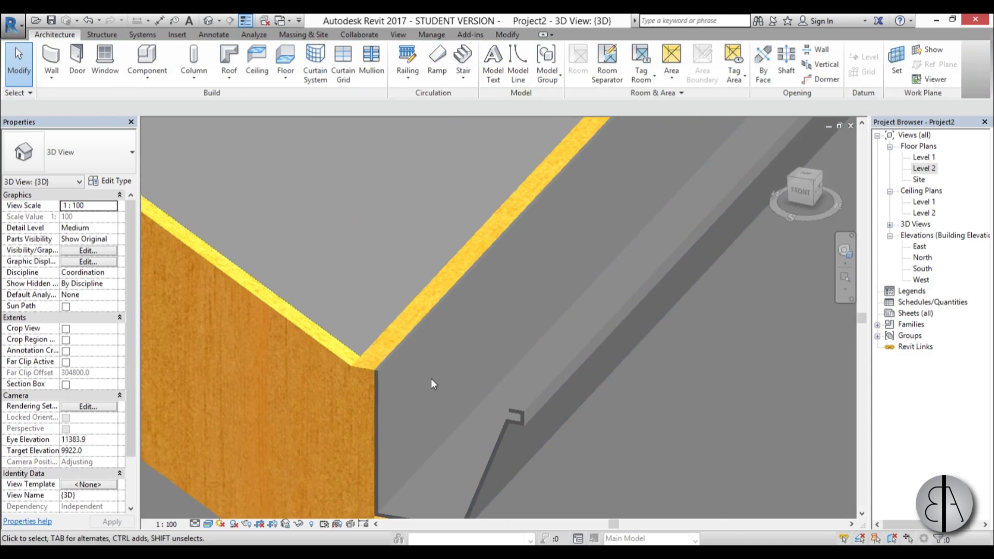
{"action": "scroll", "coordinate": [435, 362], "scroll_direction": "down", "scroll_amount": 2}
- Set the dormer gutter's Horizontal Profile Offset to 20, then back to 0.0 and apply
{"action": "left_click", "coordinate": [455, 383]}
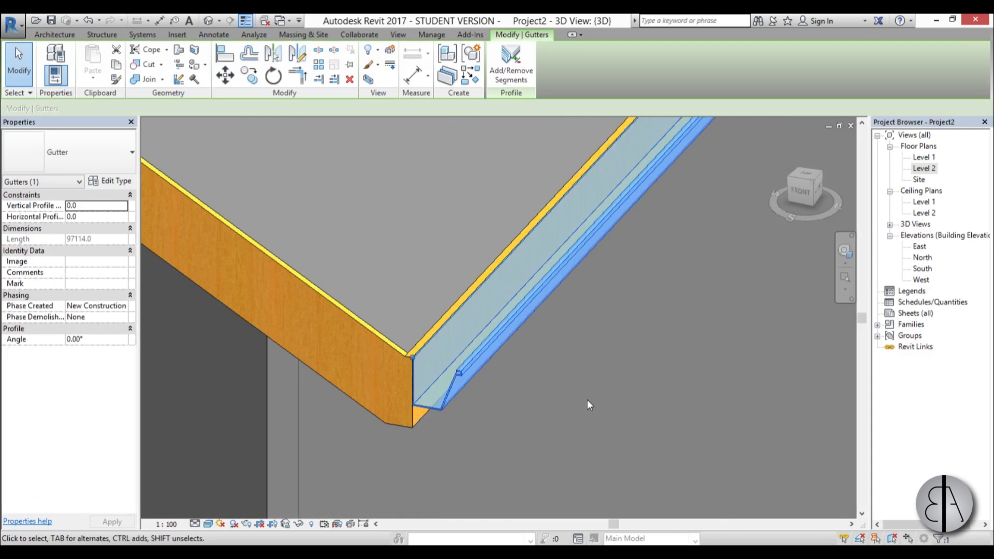
{"action": "scroll", "coordinate": [564, 380], "scroll_direction": "down", "scroll_amount": 3}
{"action": "middle_click_drag", "start_coordinate": [564, 380], "coordinate": [508, 255], "text": "shift"}
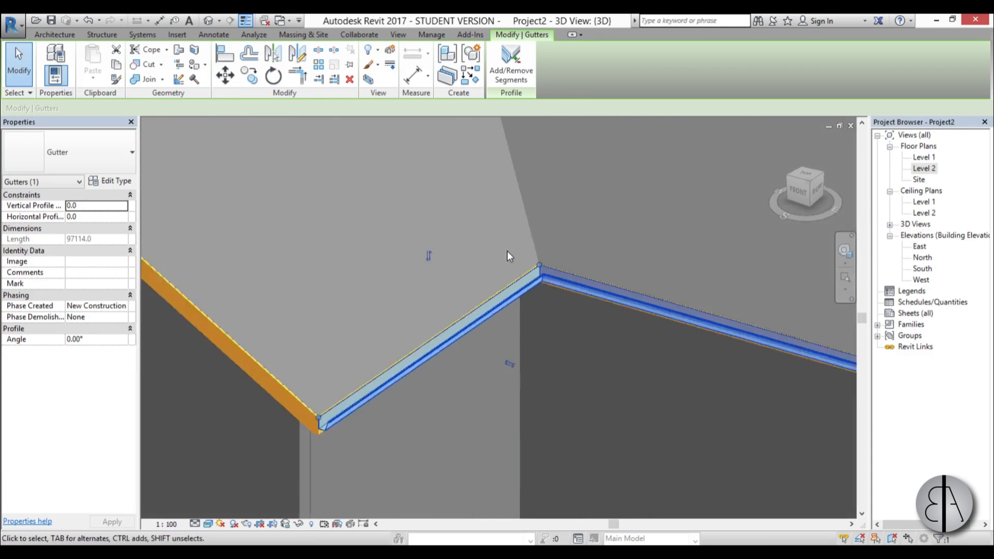
{"action": "scroll", "coordinate": [567, 278], "scroll_direction": "up", "scroll_amount": 3}
{"action": "scroll", "coordinate": [566, 283], "scroll_direction": "up", "scroll_amount": 3}
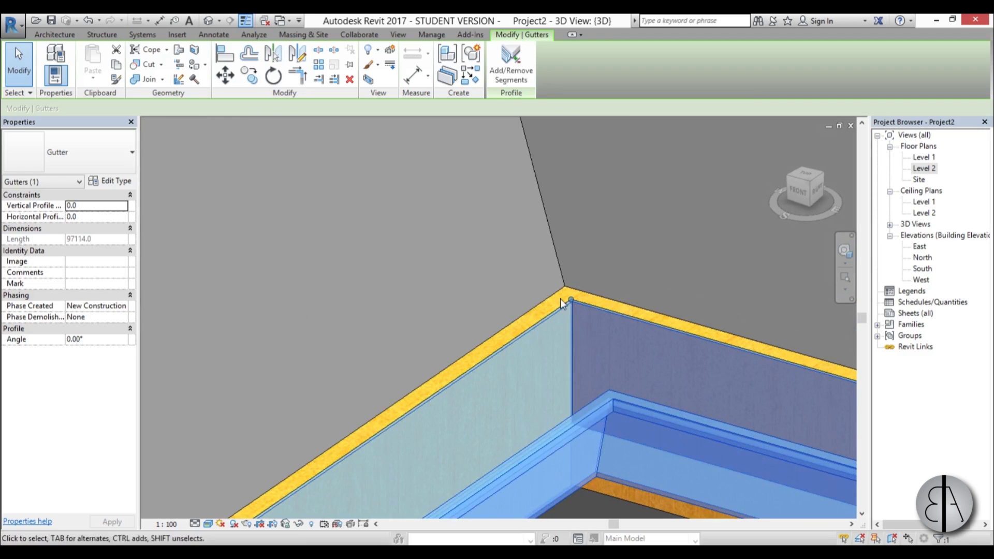
{"action": "left_click", "coordinate": [96, 218]}
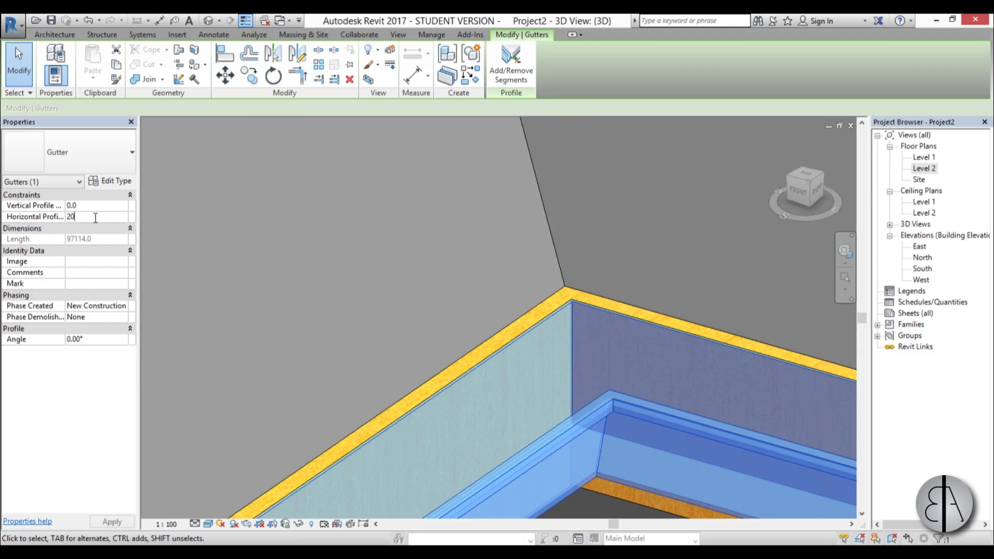
{"action": "key", "text": "Return"}
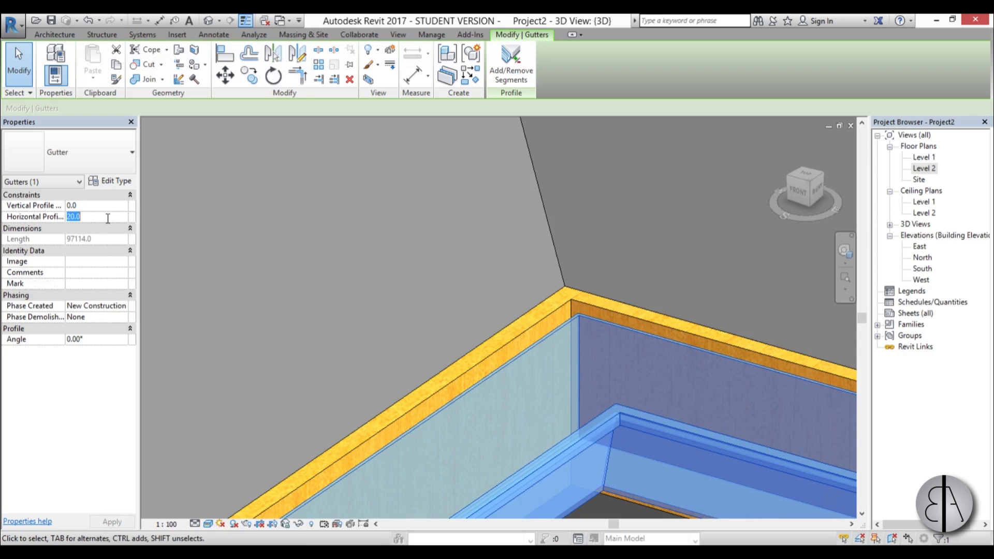
{"action": "type", "text": "0.0"}
{"action": "left_click", "coordinate": [108, 525]}
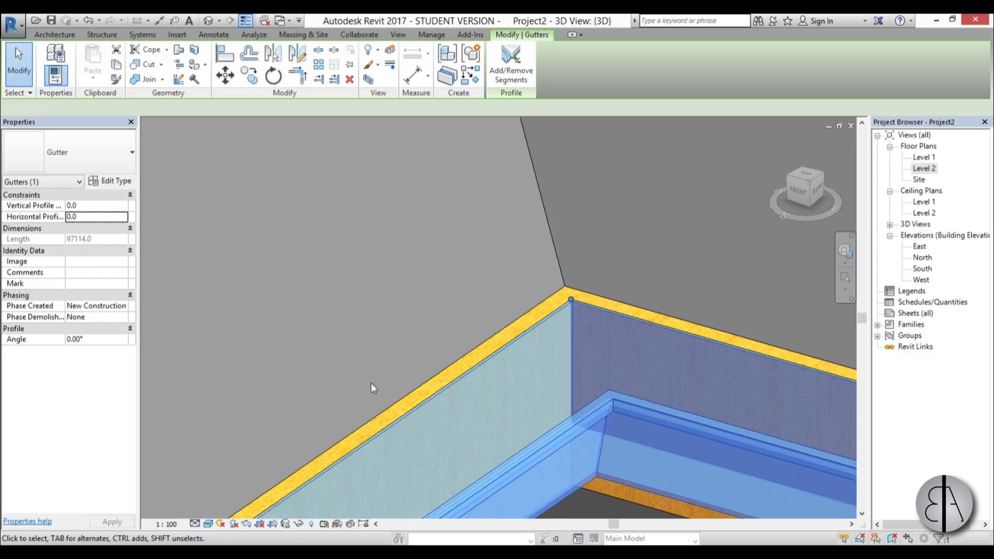
{"action": "scroll", "coordinate": [554, 259], "scroll_direction": "down", "scroll_amount": 4}
{"action": "left_click", "coordinate": [541, 509]}
{"action": "scroll", "coordinate": [543, 487], "scroll_direction": "down", "scroll_amount": 6}
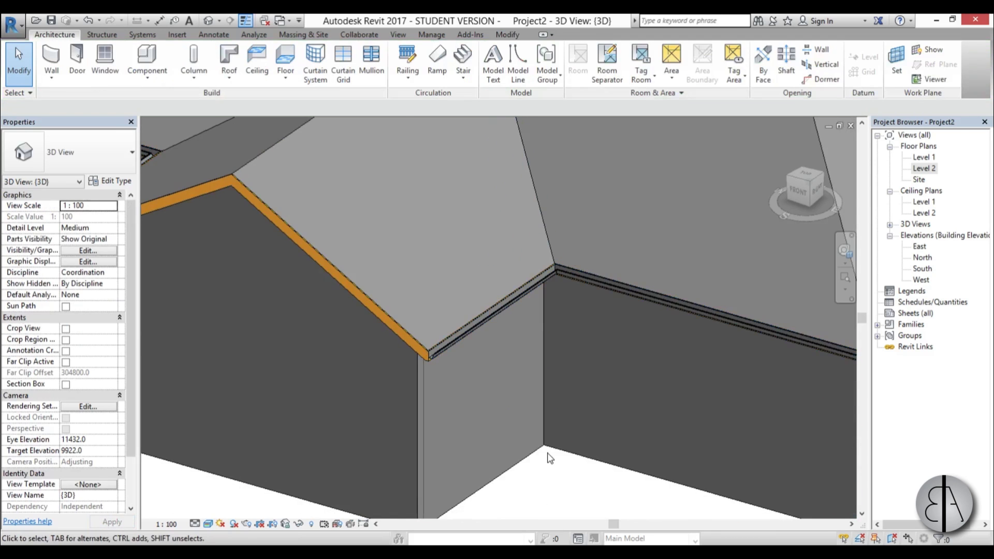
- Start the Roof: Soffit tool and choose Level 2 in the Lowest Level Notice
{"action": "middle_click_drag", "start_coordinate": [543, 479], "coordinate": [474, 420], "text": "shift"}
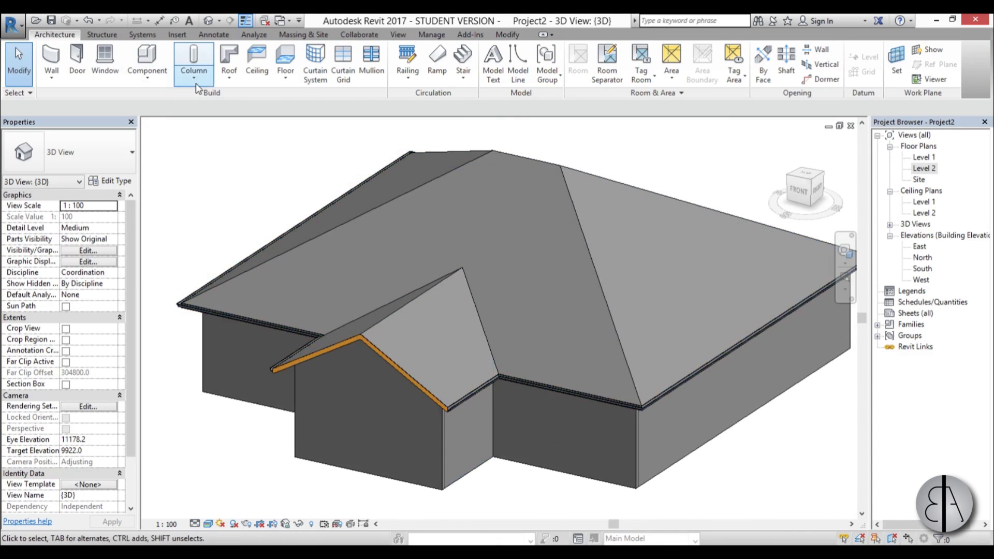
{"action": "left_click", "coordinate": [233, 85]}
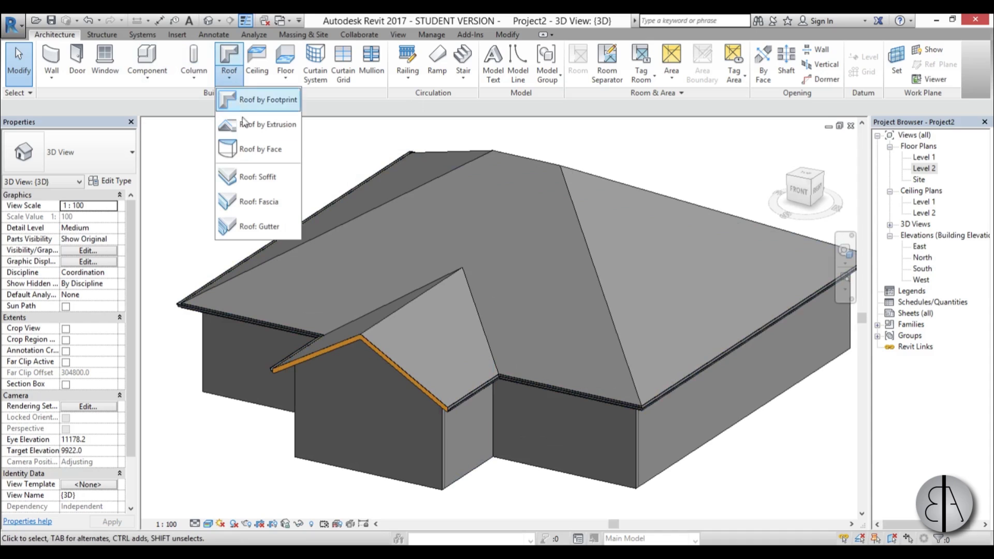
{"action": "left_click", "coordinate": [255, 178]}
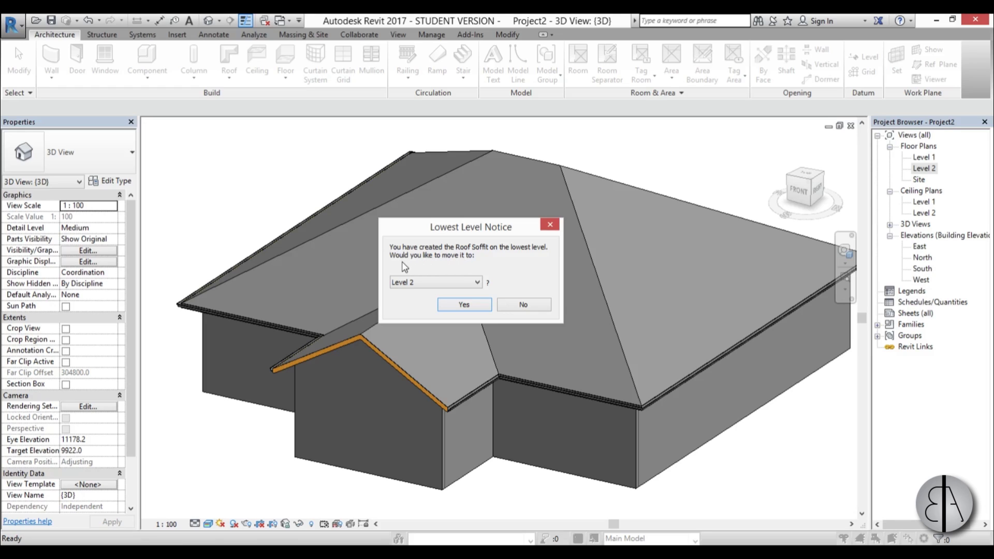
{"action": "left_click", "coordinate": [463, 305]}
- Switch to the Level 2 floor plan and set its visual style to Wireframe
{"action": "mouse_move", "coordinate": [516, 278]}
{"action": "middle_mouse_down"}
{"action": "mouse_move", "coordinate": [502, 283]}
{"action": "mouse_move", "coordinate": [517, 301]}
{"action": "middle_mouse_up"}
{"action": "double_click", "coordinate": [925, 169]}
{"action": "scroll", "coordinate": [498, 313], "scroll_direction": "up", "scroll_amount": 1}
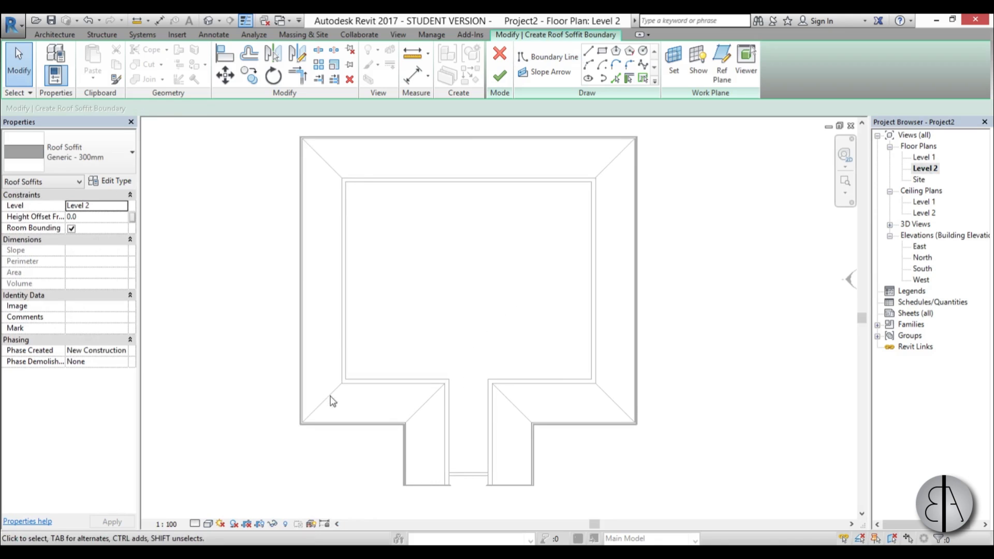
{"action": "middle_click_drag", "start_coordinate": [521, 231], "coordinate": [502, 251]}
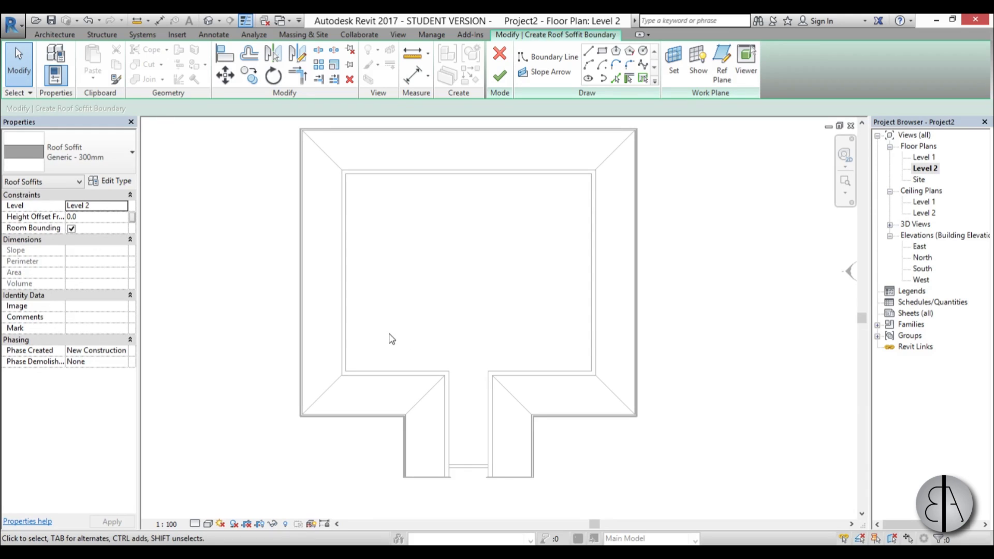
{"action": "left_click", "coordinate": [207, 524]}
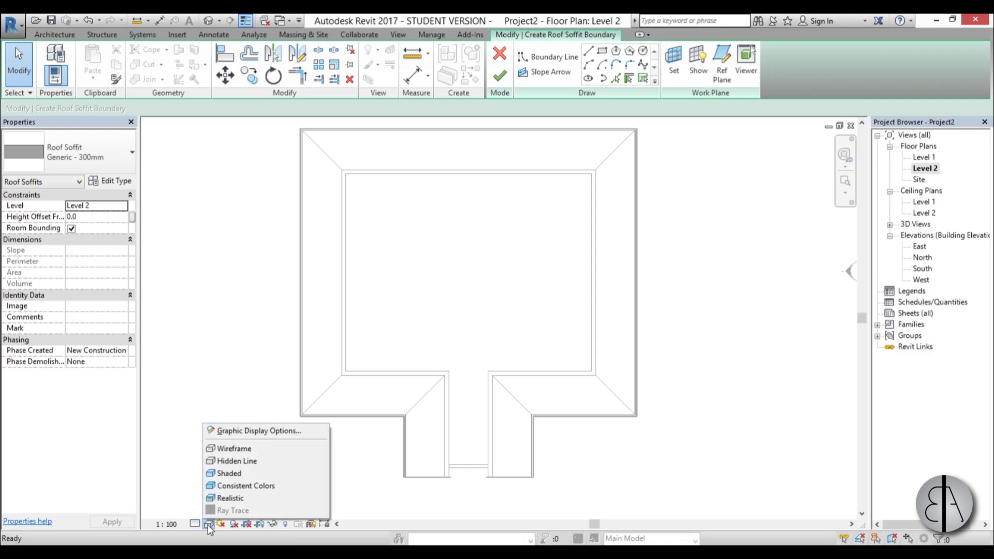
{"action": "left_click", "coordinate": [233, 449]}
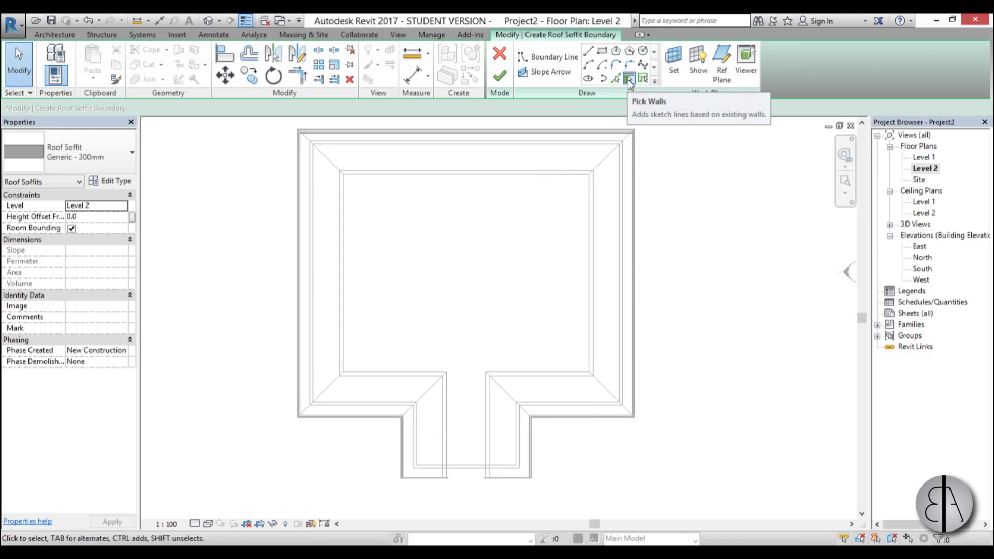
- Sketch the soffit boundary from the whole exterior wall chain with Pick Walls
{"action": "left_click", "coordinate": [629, 80]}
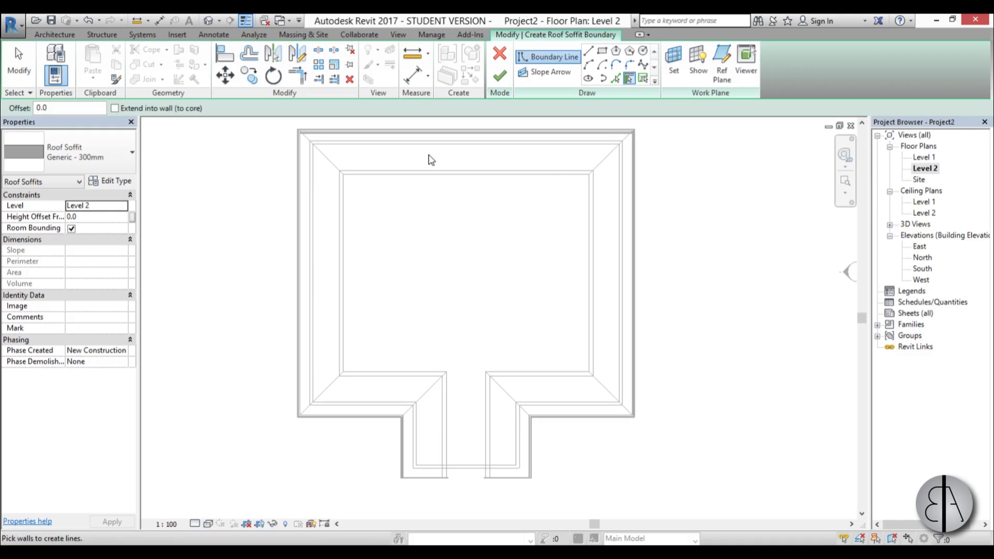
{"action": "key", "text": "Tab"}
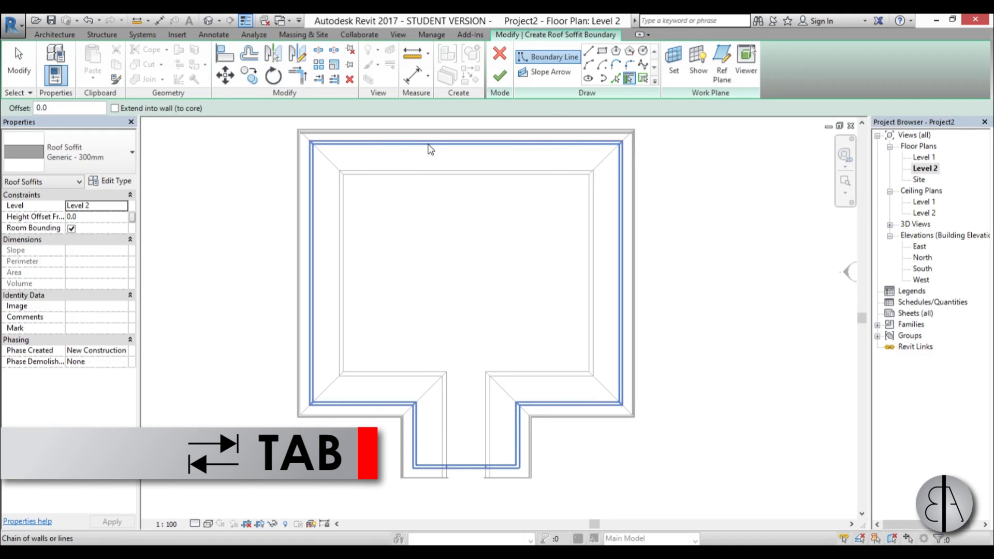
{"action": "left_click", "coordinate": [429, 149]}
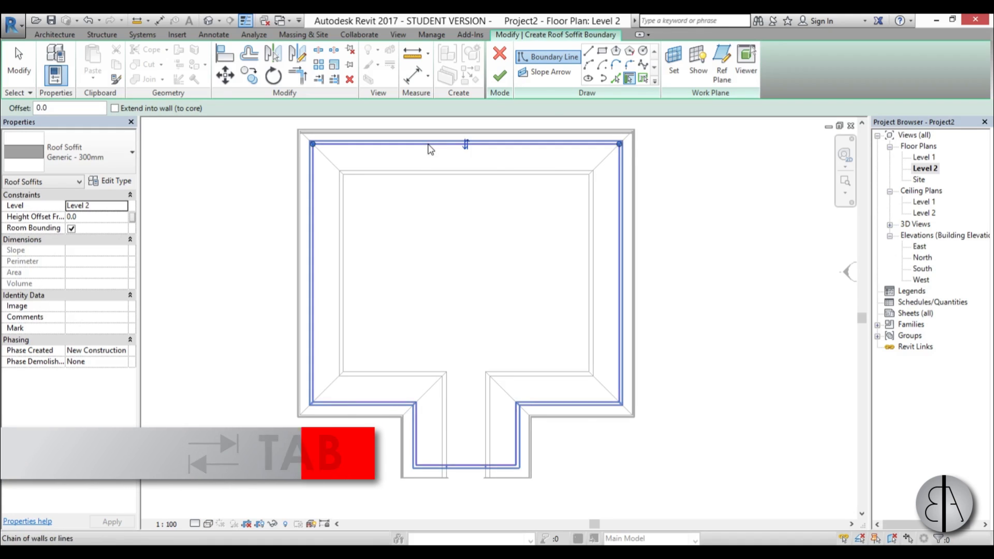
{"action": "scroll", "coordinate": [473, 137], "scroll_direction": "up", "scroll_amount": 5}
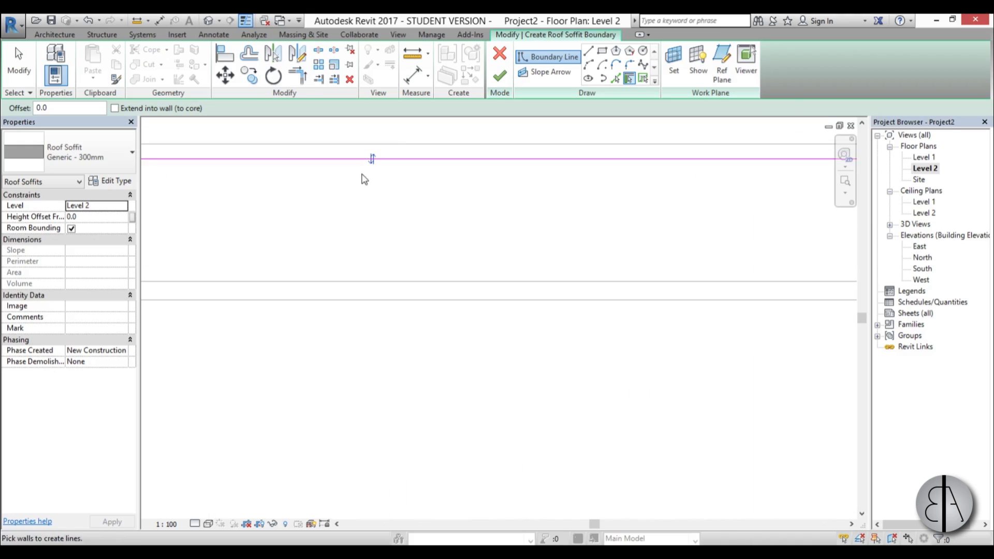
{"action": "scroll", "coordinate": [526, 211], "scroll_direction": "down", "scroll_amount": 4}
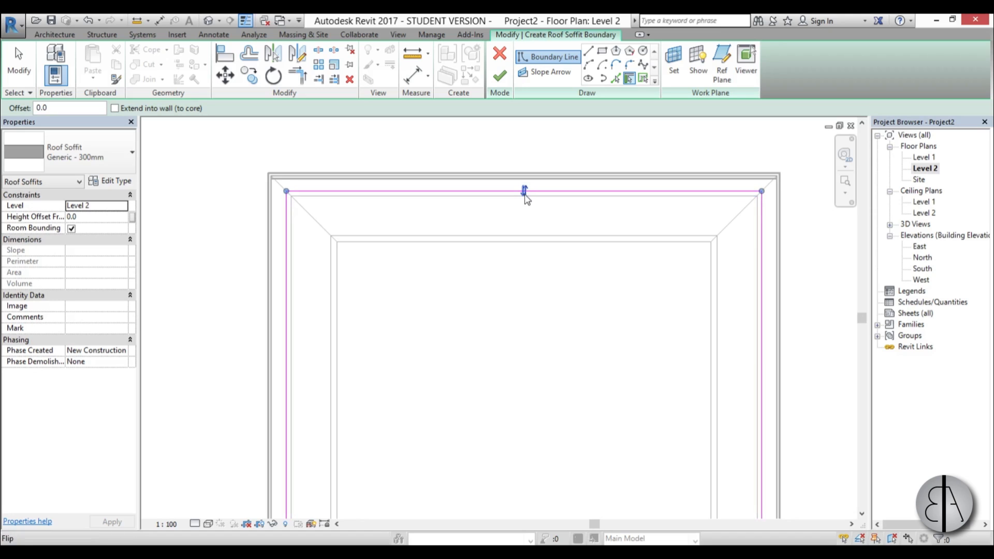
{"action": "scroll", "coordinate": [520, 194], "scroll_direction": "down", "scroll_amount": 3}
{"action": "scroll", "coordinate": [556, 281], "scroll_direction": "up", "scroll_amount": 3}
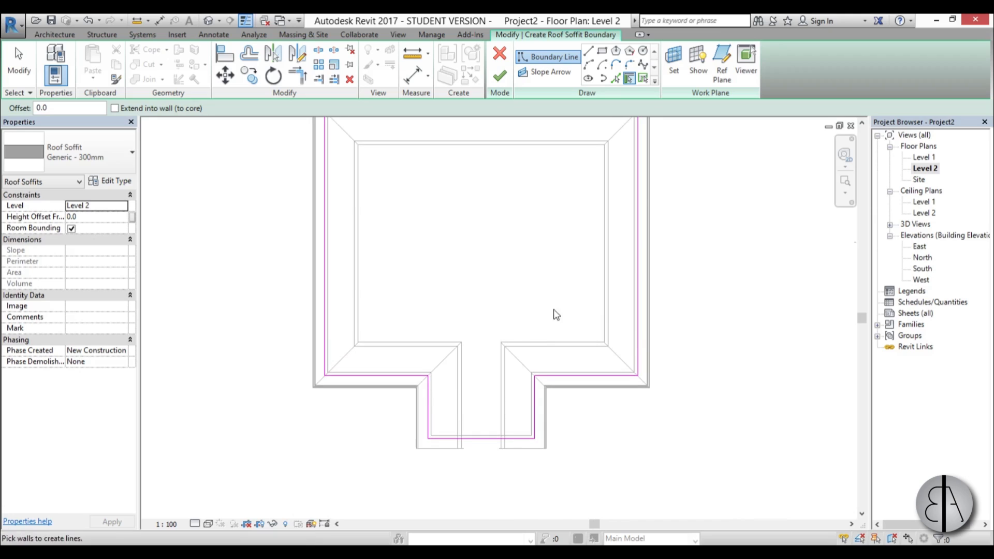
- Add the roof's outer edges with Pick Roof Edges and finish the soffit sketch
{"action": "left_click", "coordinate": [643, 79]}
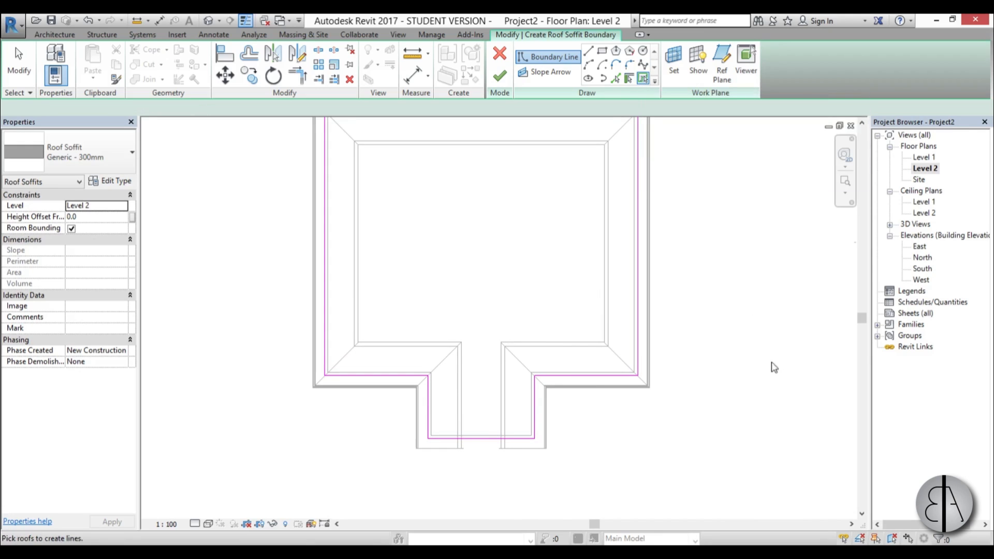
{"action": "left_click", "coordinate": [651, 394]}
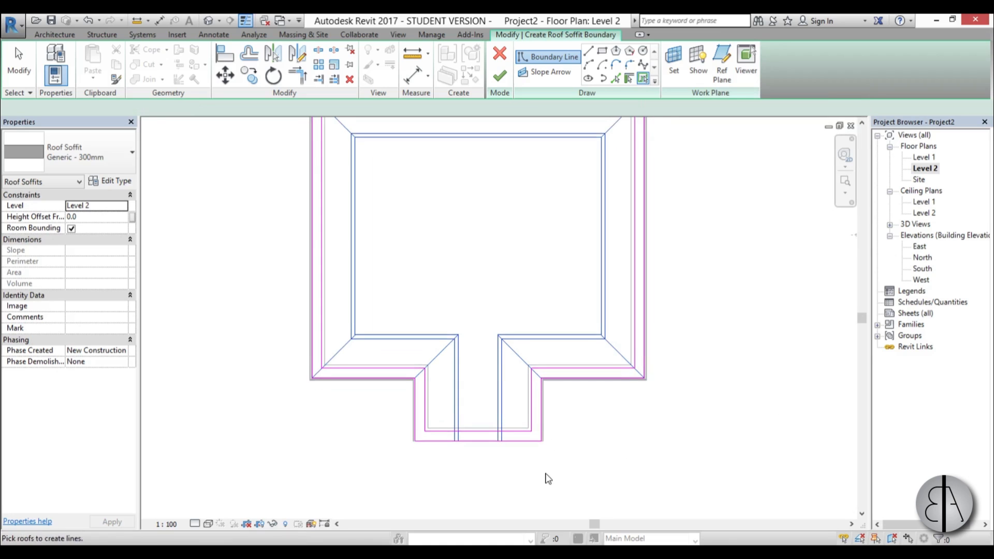
{"action": "scroll", "coordinate": [492, 309], "scroll_direction": "down", "scroll_amount": 2}
{"action": "middle_click_drag", "start_coordinate": [493, 309], "coordinate": [480, 298]}
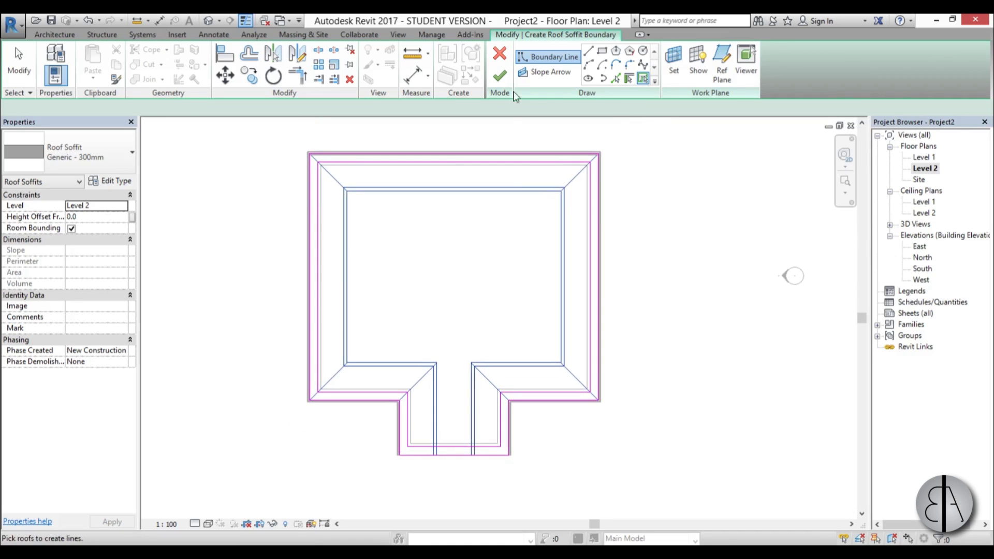
{"action": "left_click", "coordinate": [500, 76]}
{"action": "scroll", "coordinate": [637, 283], "scroll_direction": "down", "scroll_amount": 2}
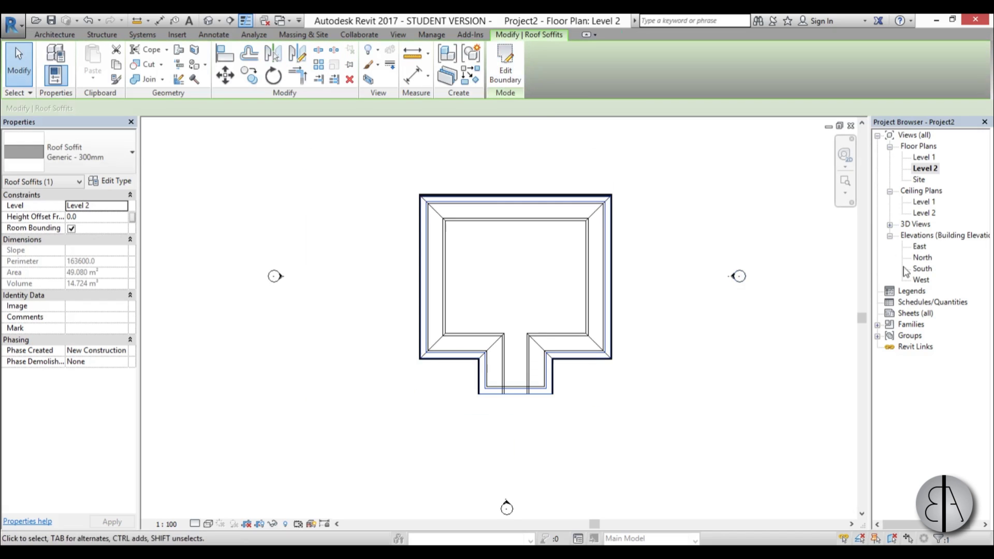
- Open the {3D} view, select the new soffit and orbit in toward the gable eaves
{"action": "left_click", "coordinate": [891, 225]}
{"action": "double_click", "coordinate": [921, 236]}
{"action": "left_click", "coordinate": [652, 362]}
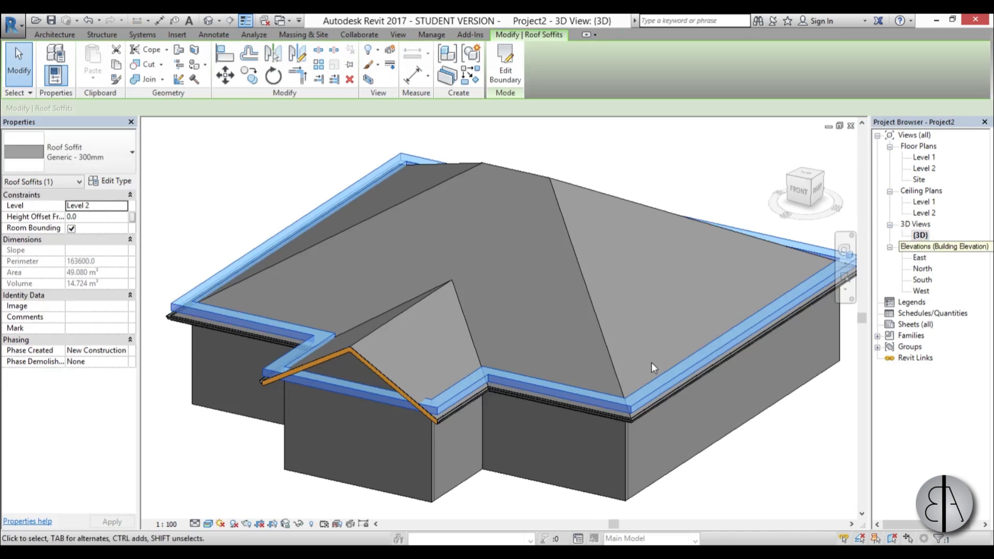
{"action": "middle_click_drag", "start_coordinate": [720, 430], "coordinate": [651, 440], "text": "shift"}
{"action": "scroll", "coordinate": [662, 437], "scroll_direction": "up", "scroll_amount": 5}
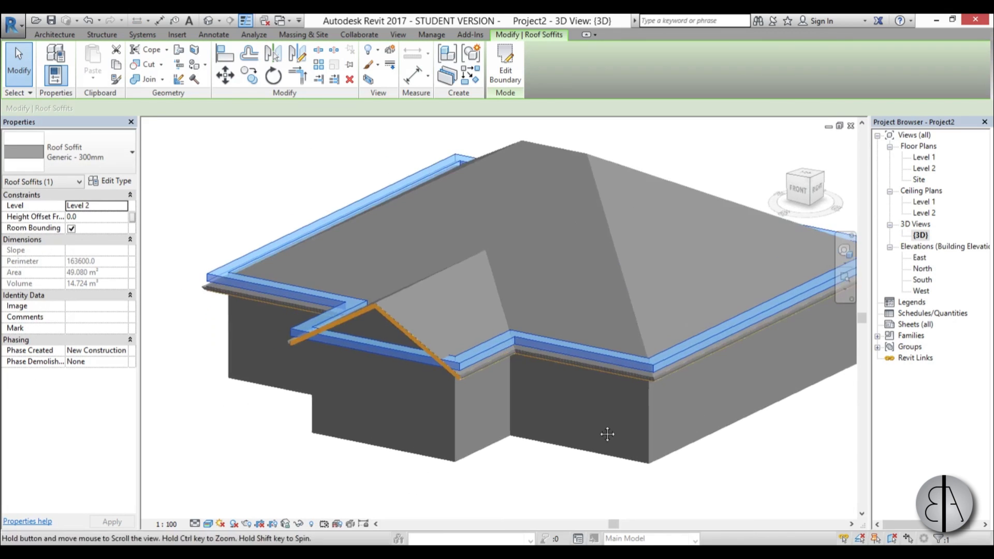
{"action": "middle_click_drag", "start_coordinate": [474, 340], "coordinate": [441, 337]}
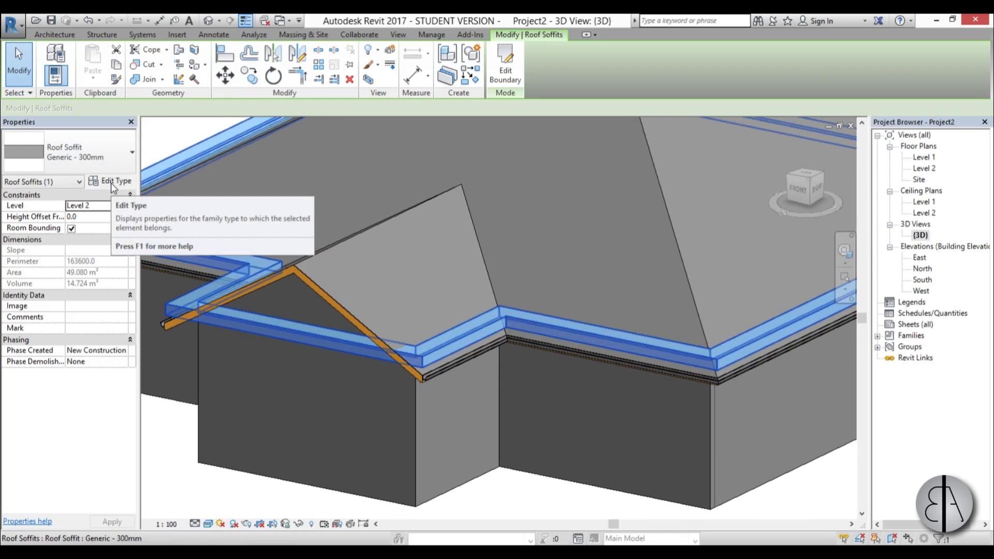
- Change the soffit type's structure layer to 20 mm thick Wood and apply the type
{"action": "left_click", "coordinate": [113, 187]}
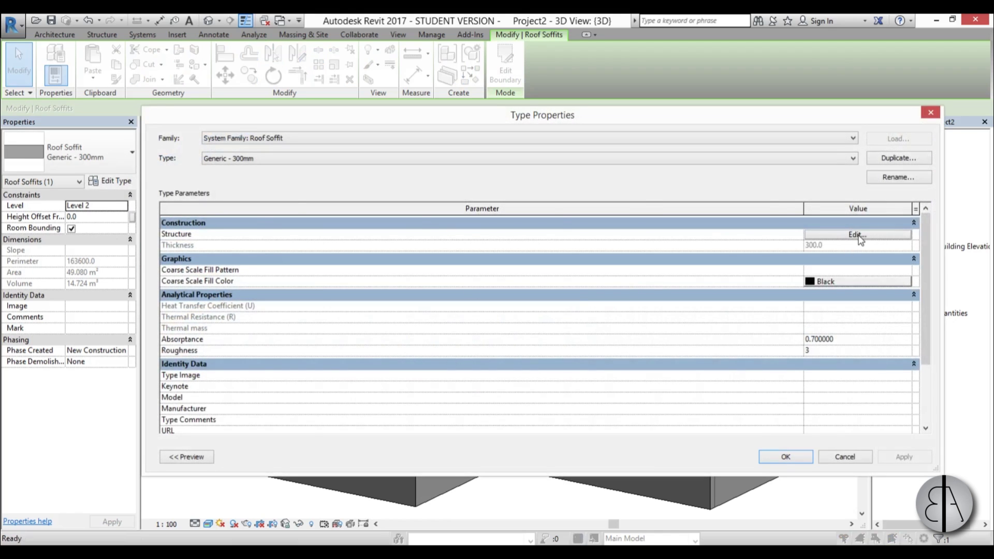
{"action": "left_click", "coordinate": [857, 235]}
{"action": "left_click", "coordinate": [596, 233]}
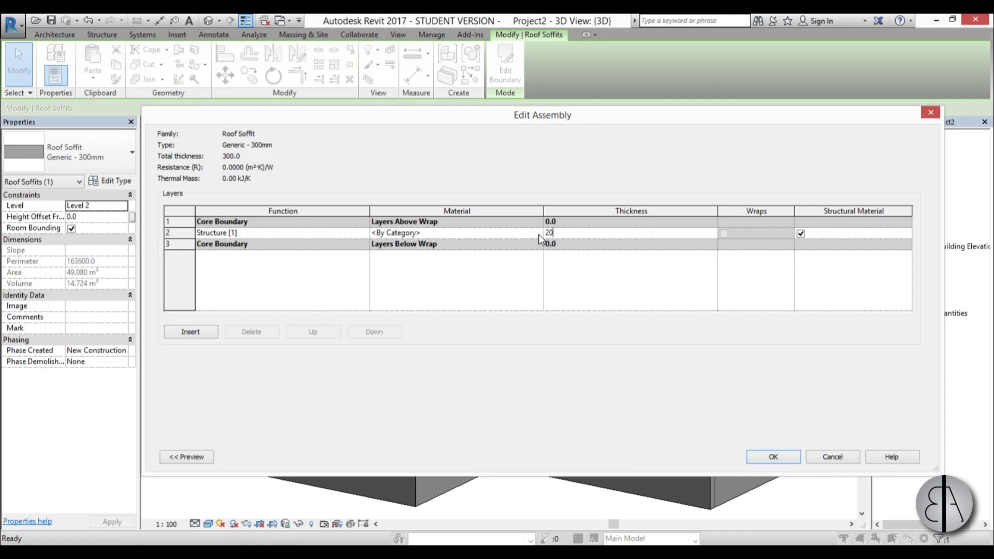
{"action": "left_click", "coordinate": [538, 234]}
{"action": "left_click", "coordinate": [539, 234]}
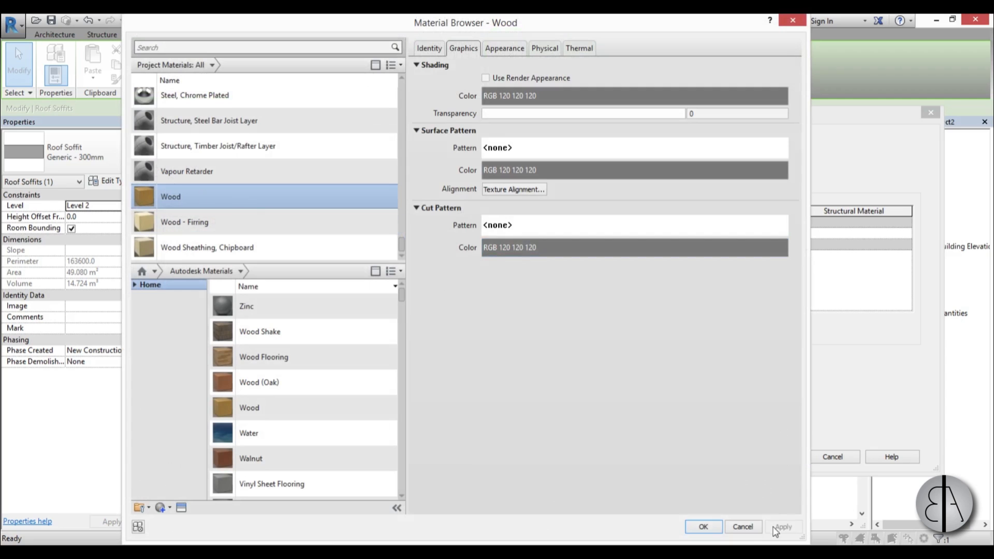
{"action": "left_click", "coordinate": [703, 526]}
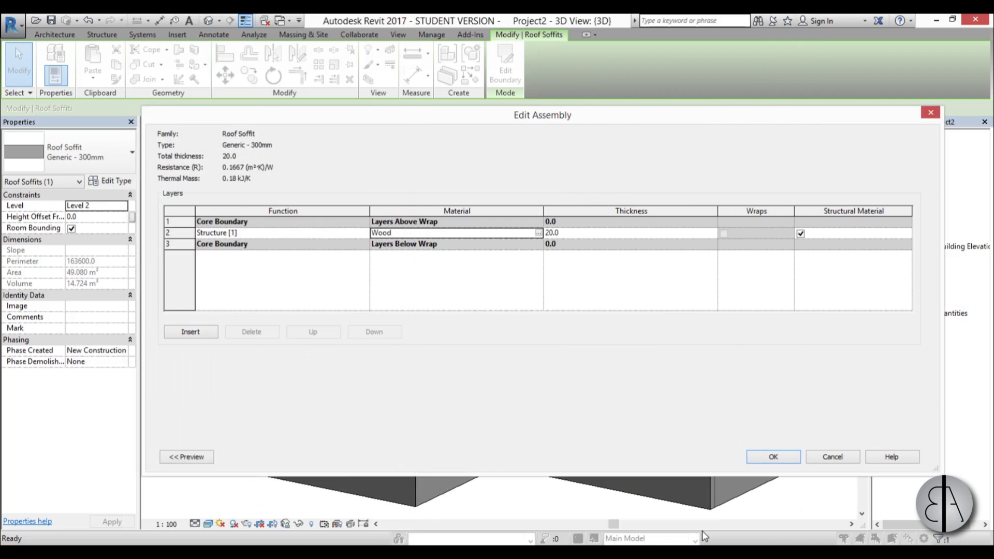
{"action": "left_click", "coordinate": [763, 459]}
{"action": "left_click", "coordinate": [899, 465]}
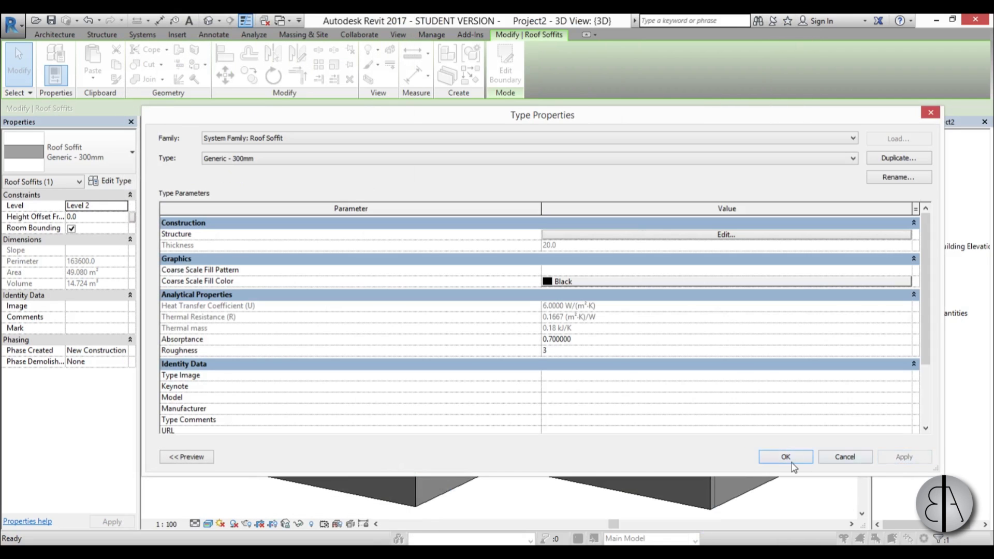
{"action": "left_click", "coordinate": [786, 457]}
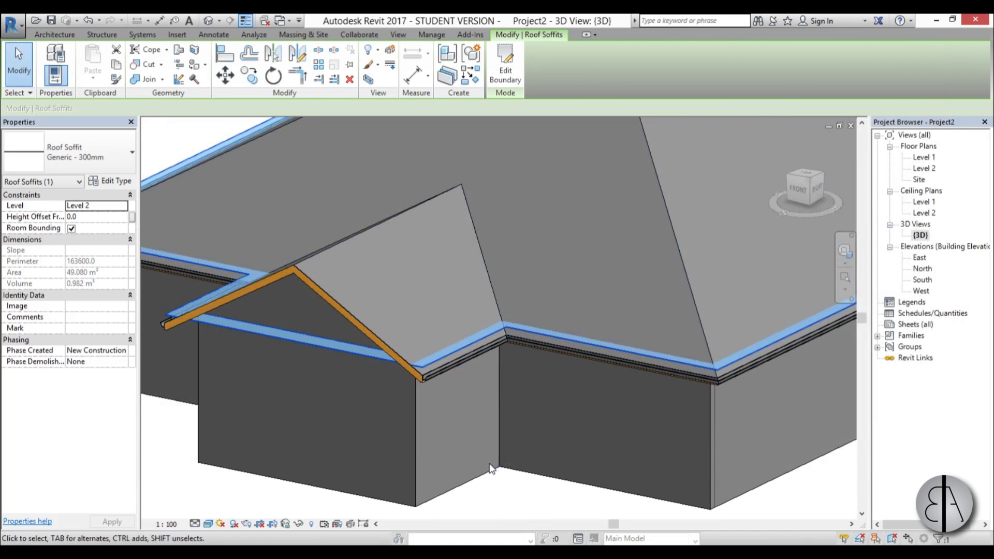
{"action": "left_click", "coordinate": [509, 494]}
{"action": "left_click", "coordinate": [471, 340]}
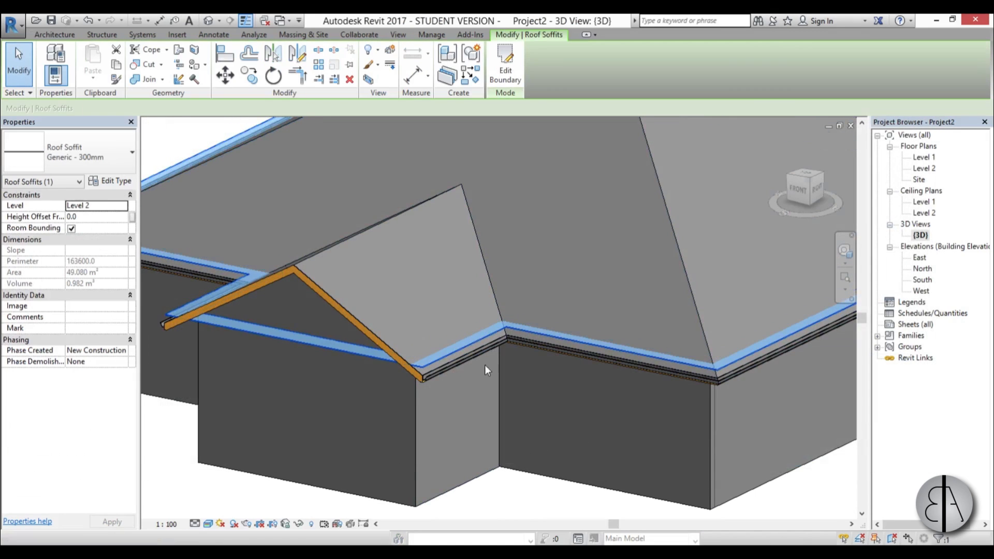
{"action": "middle_click_drag", "start_coordinate": [485, 364], "coordinate": [539, 376], "text": "shift"}
{"action": "scroll", "coordinate": [597, 386], "scroll_direction": "up", "scroll_amount": 3}
{"action": "middle_click_drag", "start_coordinate": [596, 386], "coordinate": [643, 366], "text": "shift"}
{"action": "scroll", "coordinate": [405, 288], "scroll_direction": "up", "scroll_amount": 2}
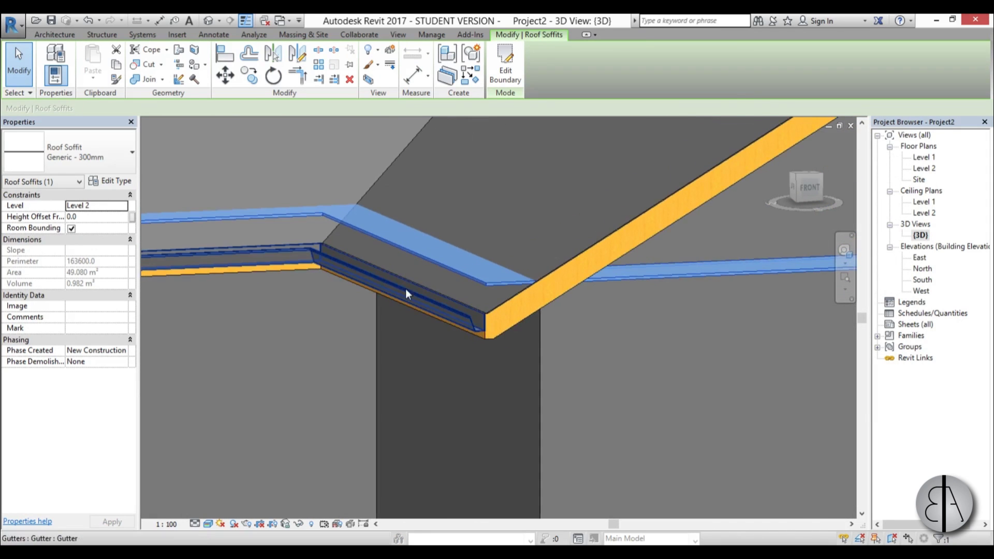
{"action": "middle_click_drag", "start_coordinate": [492, 342], "coordinate": [483, 406], "text": "shift"}
{"action": "scroll", "coordinate": [472, 378], "scroll_direction": "up", "scroll_amount": 1}
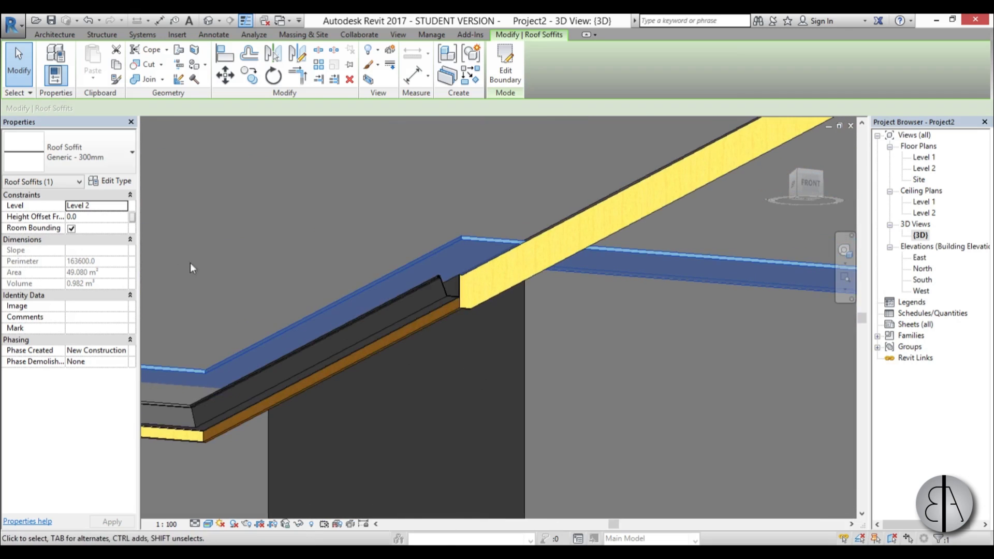
- Try soffit height offsets from level of -30, -300 and -400
{"action": "left_click", "coordinate": [91, 218]}
{"action": "type", "text": "-30"}
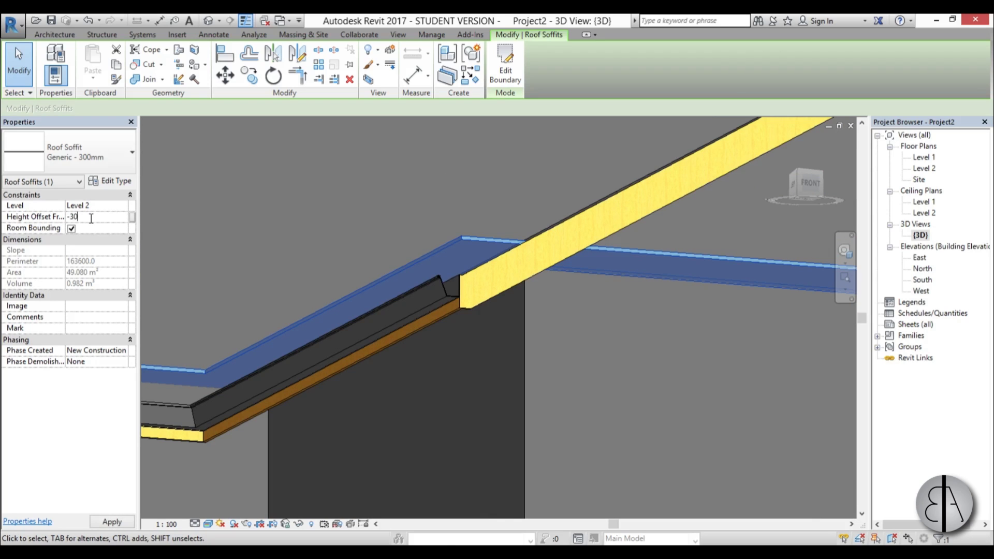
{"action": "key", "text": "Return"}
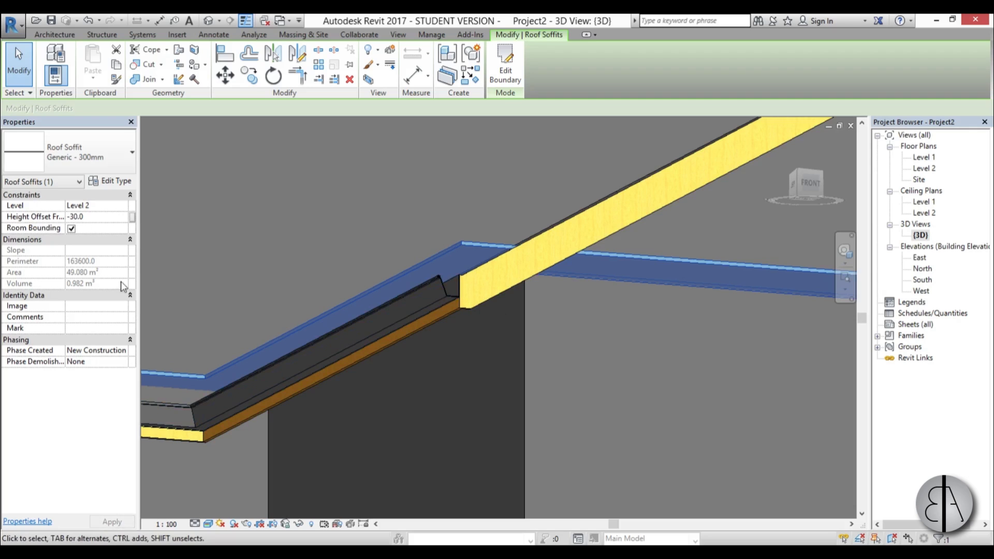
{"action": "left_click", "coordinate": [103, 216]}
{"action": "type", "text": "-300"}
{"action": "key", "text": "Return"}
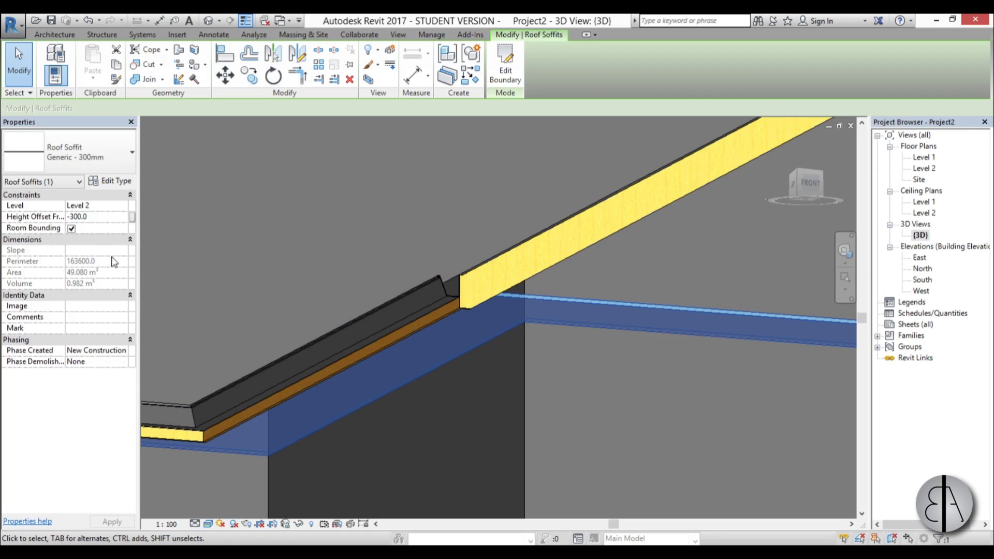
{"action": "left_click", "coordinate": [104, 216]}
{"action": "type", "text": "-400"}
{"action": "key", "text": "Return"}
- Refine the soffit height offset via -390 to a final -380, then view the gable
{"action": "scroll", "coordinate": [458, 319], "scroll_direction": "up", "scroll_amount": 3}
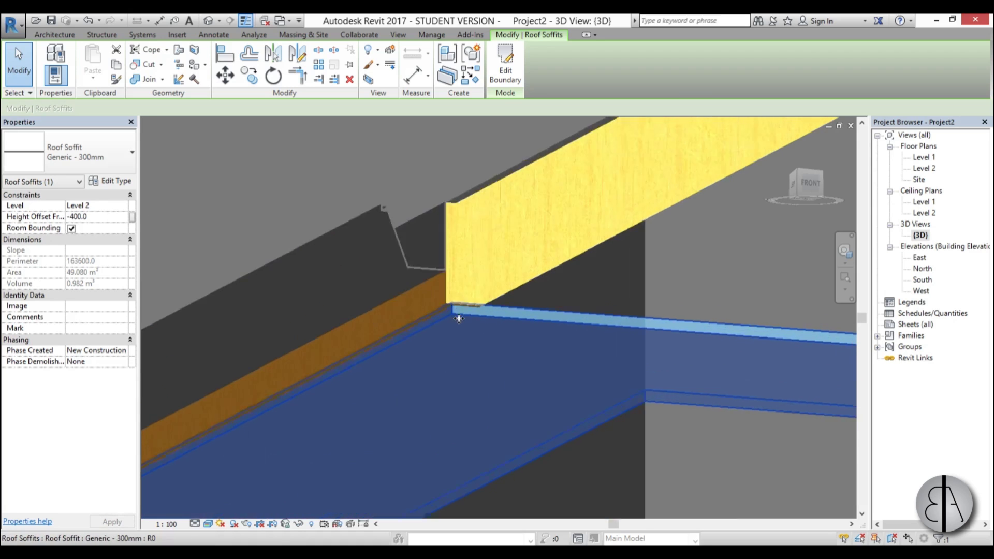
{"action": "scroll", "coordinate": [459, 318], "scroll_direction": "up", "scroll_amount": 2}
{"action": "left_click", "coordinate": [101, 217]}
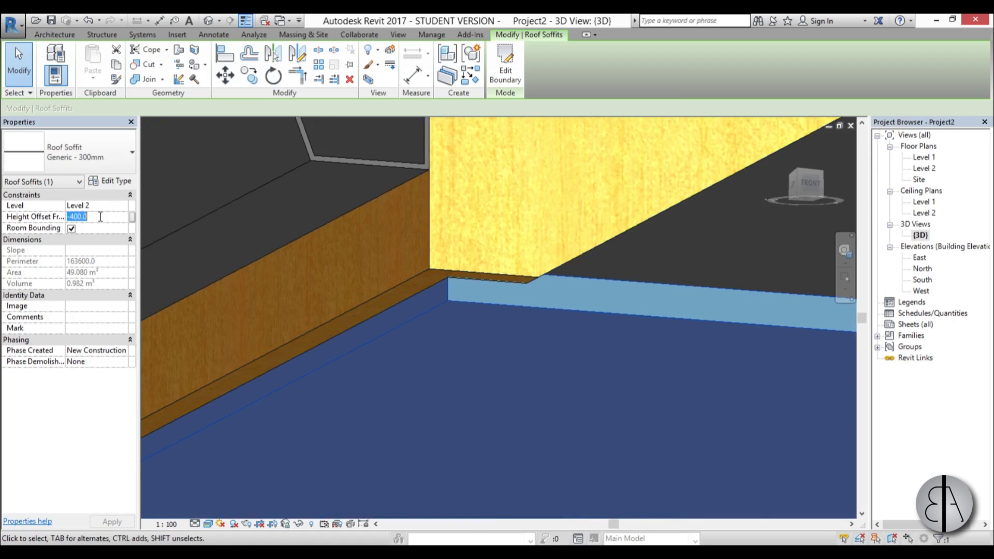
{"action": "type", "text": "-390"}
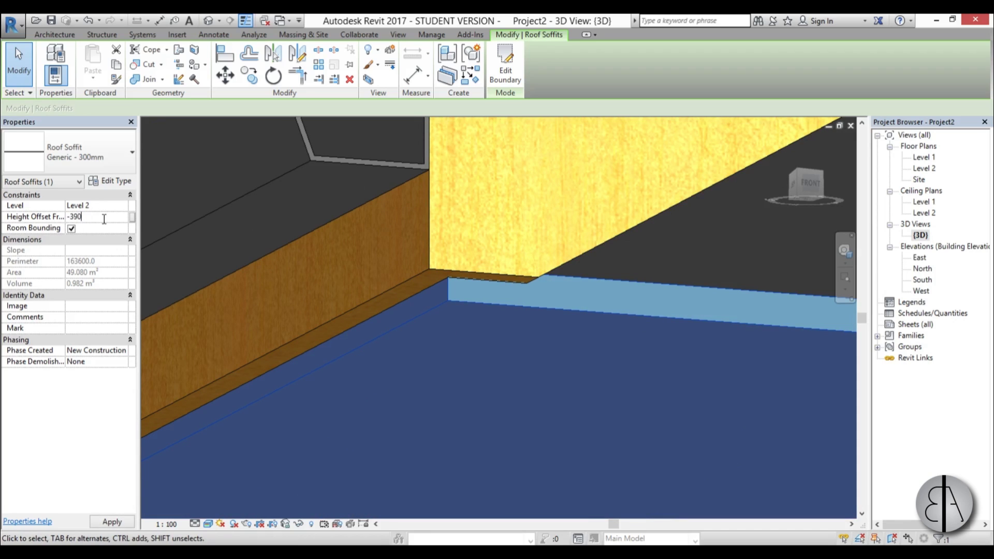
{"action": "left_click", "coordinate": [101, 523]}
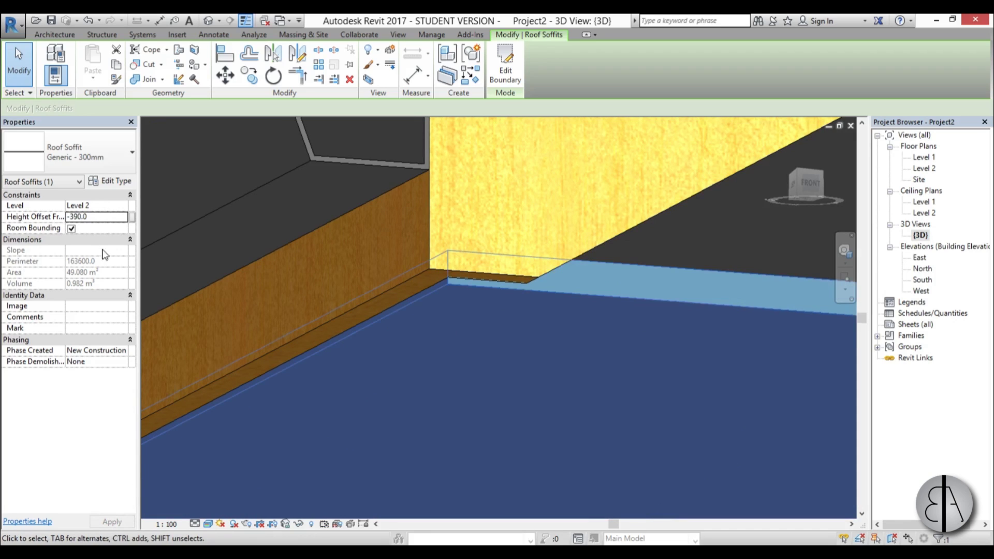
{"action": "left_click", "coordinate": [101, 217]}
{"action": "type", "text": "-"}
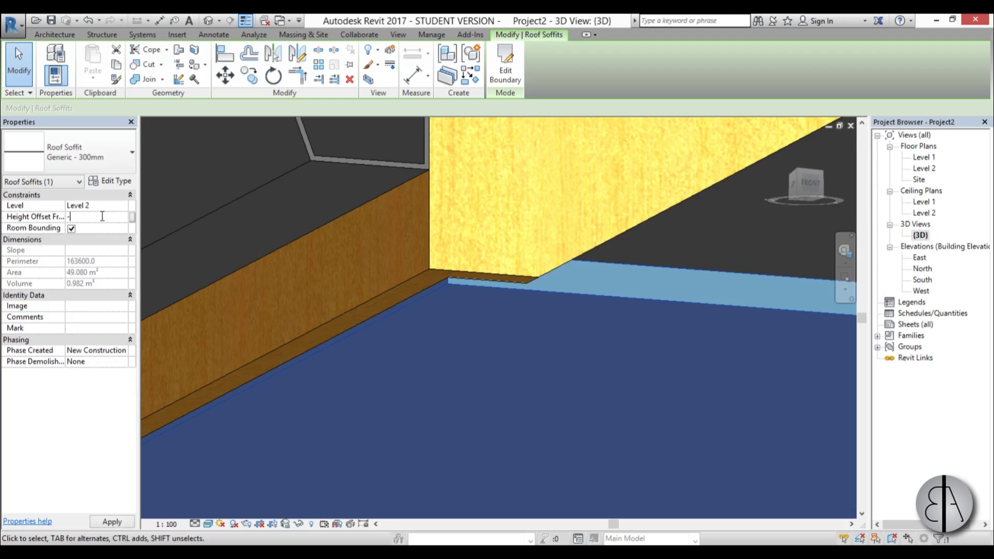
{"action": "type", "text": "380"}
{"action": "key", "text": "Return"}
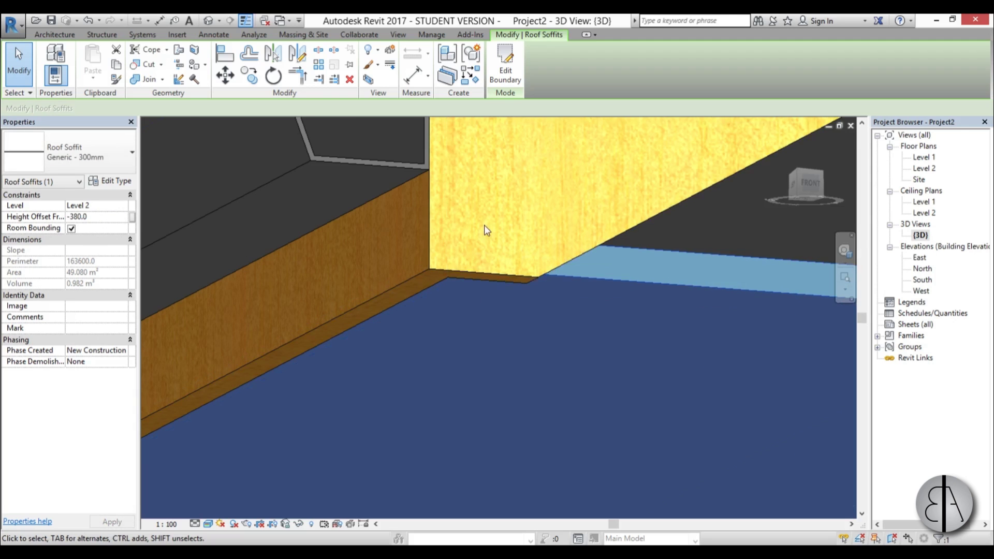
{"action": "scroll", "coordinate": [483, 227], "scroll_direction": "down", "scroll_amount": 3}
{"action": "middle_click_drag", "start_coordinate": [531, 231], "coordinate": [497, 340], "text": "shift"}
{"action": "scroll", "coordinate": [321, 229], "scroll_direction": "up", "scroll_amount": 5}
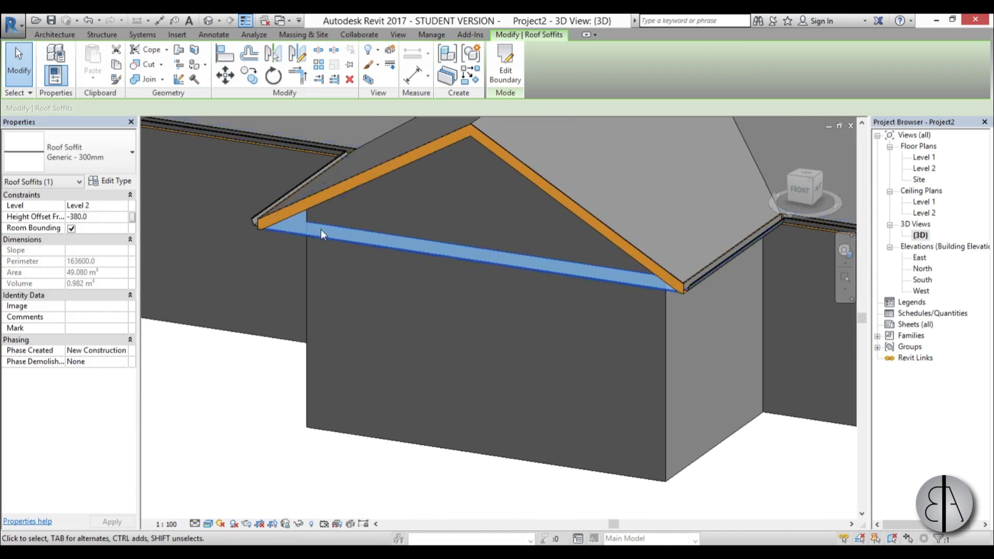
{"action": "scroll", "coordinate": [298, 229], "scroll_direction": "down", "scroll_amount": 4}
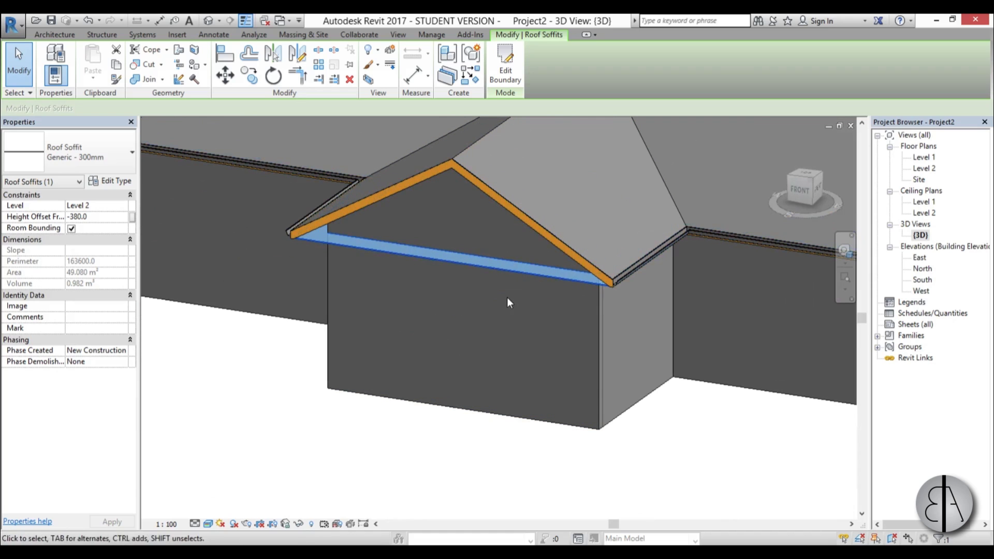
- Trim (TR) the soffit boundary sketch to remove the strip across the gable and finish editing
{"action": "left_click", "coordinate": [506, 80]}
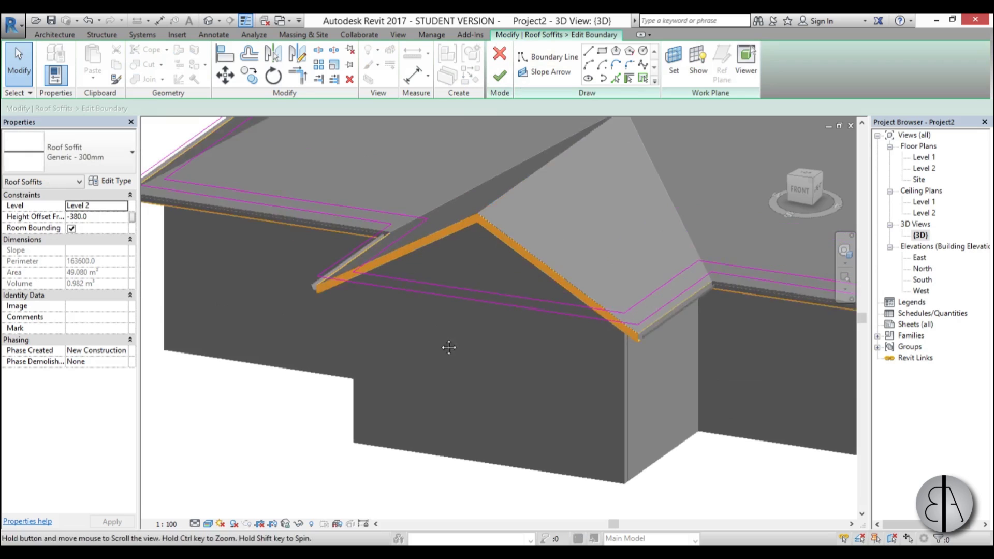
{"action": "scroll", "coordinate": [414, 321], "scroll_direction": "up", "scroll_amount": 4}
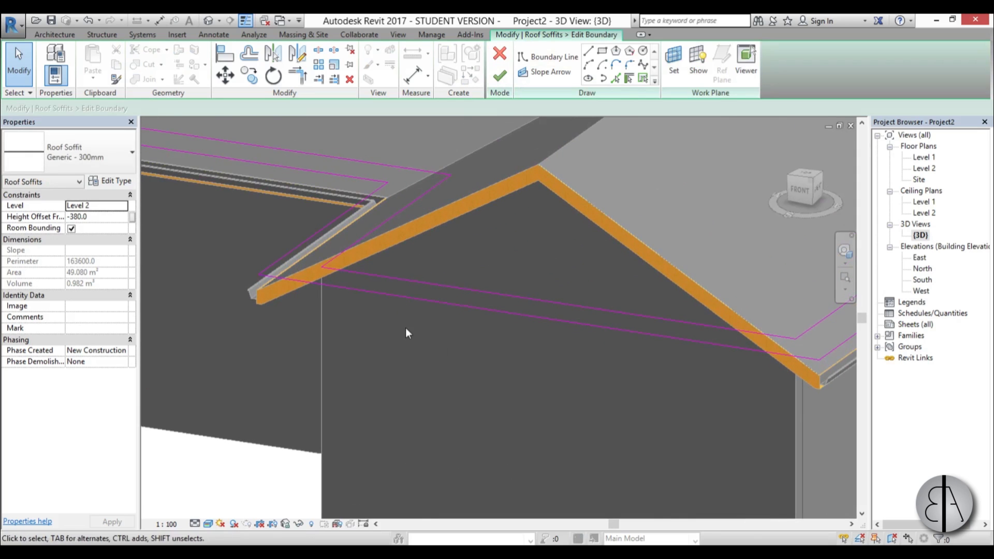
{"action": "left_click", "coordinate": [493, 291]}
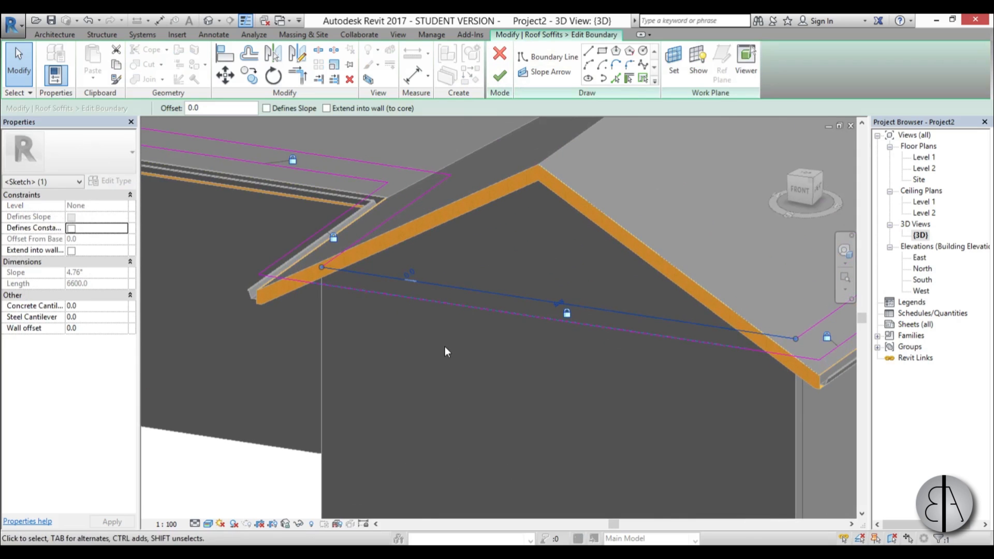
{"action": "key", "text": "Escape"}
{"action": "key", "text": "t"}
{"action": "key", "text": "r"}
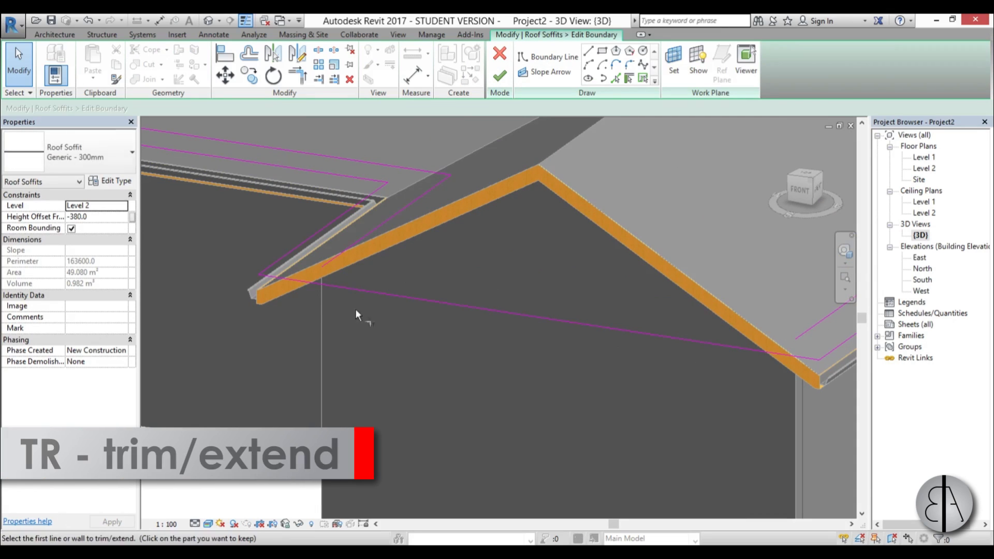
{"action": "scroll", "coordinate": [349, 257], "scroll_direction": "down", "scroll_amount": 1}
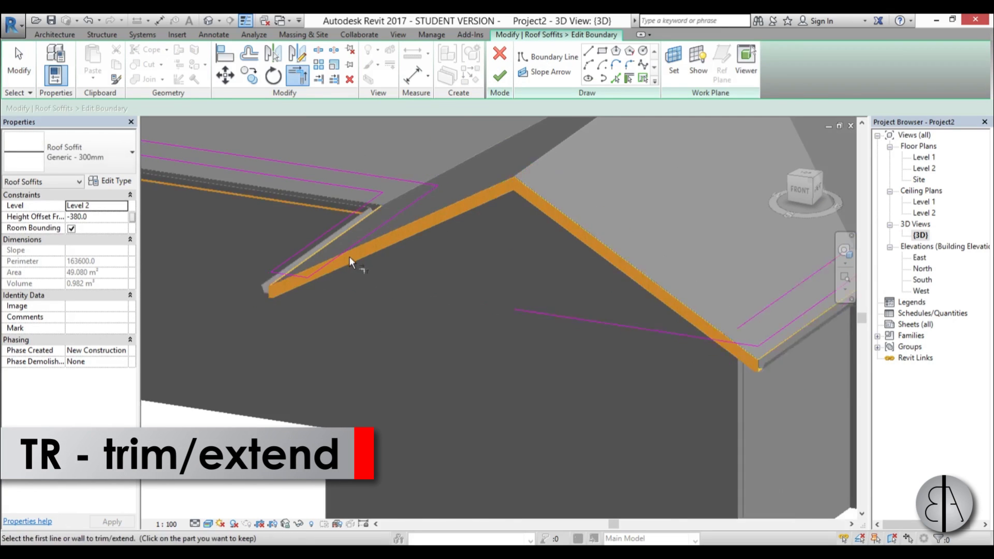
{"action": "scroll", "coordinate": [349, 257], "scroll_direction": "down", "scroll_amount": 1}
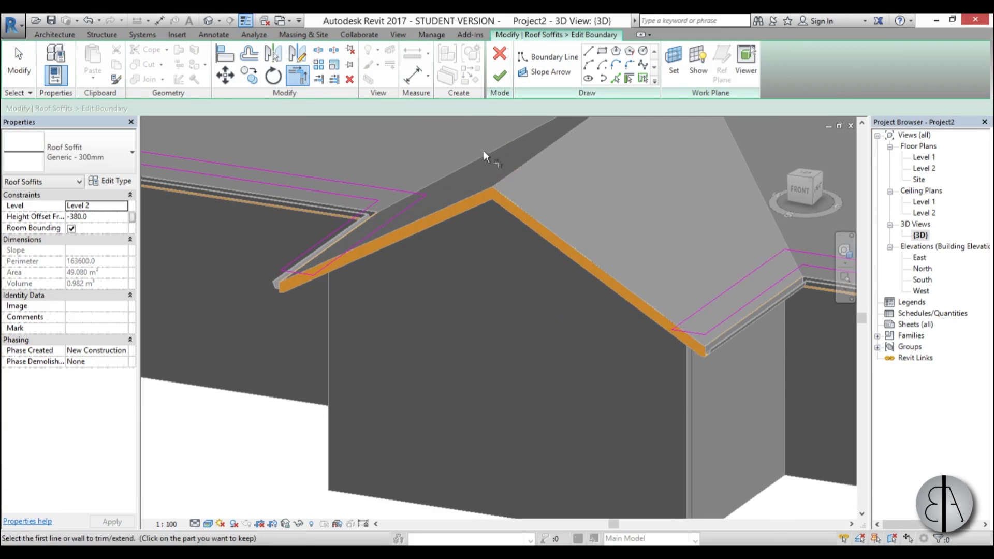
{"action": "left_click", "coordinate": [500, 76]}
{"action": "scroll", "coordinate": [421, 292], "scroll_direction": "down", "scroll_amount": 2}
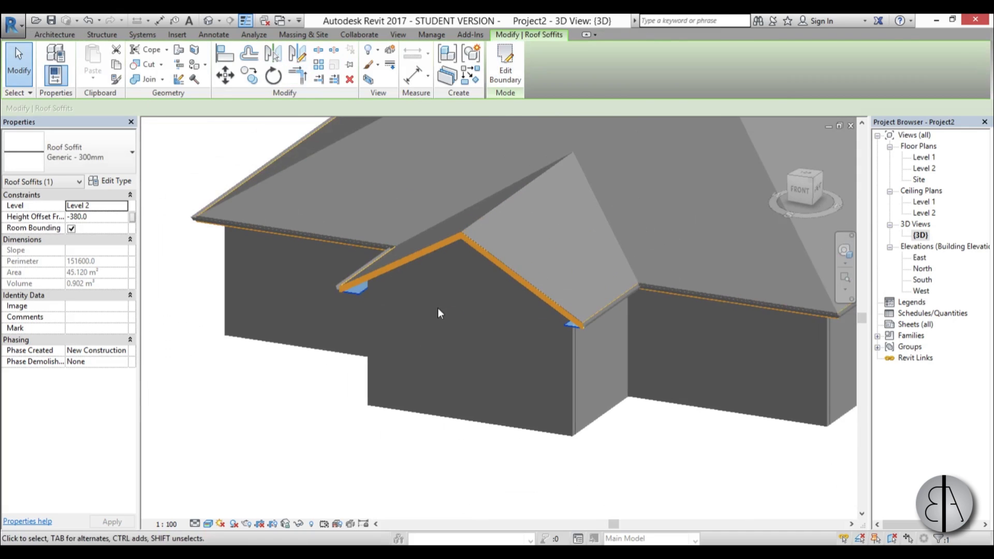
{"action": "key", "text": "Escape"}
{"action": "middle_click_drag", "start_coordinate": [471, 351], "coordinate": [399, 337], "text": "shift"}
{"action": "scroll", "coordinate": [399, 337], "scroll_direction": "up", "scroll_amount": 3}
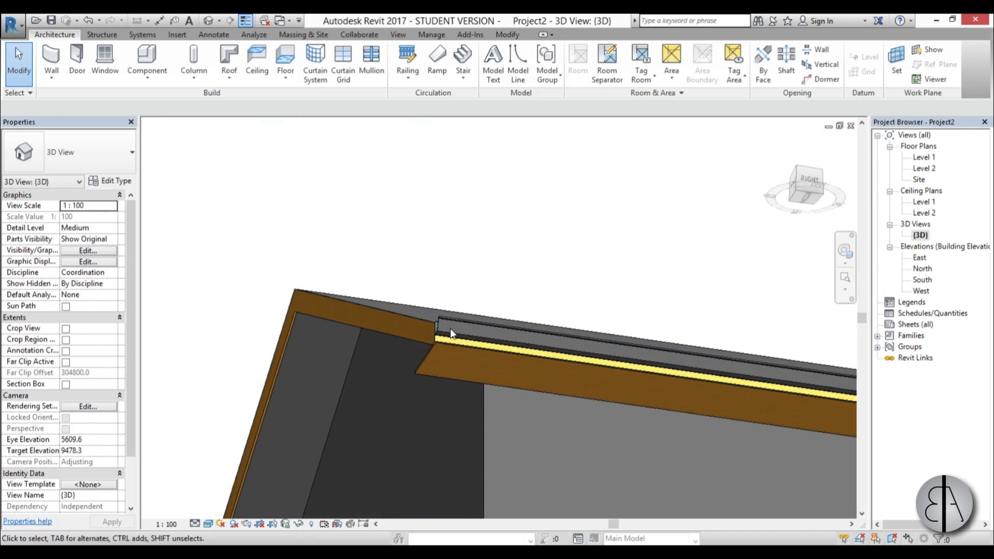
{"action": "scroll", "coordinate": [448, 331], "scroll_direction": "down", "scroll_amount": 5}
{"action": "middle_click_drag", "start_coordinate": [448, 331], "coordinate": [549, 332], "text": "shift"}
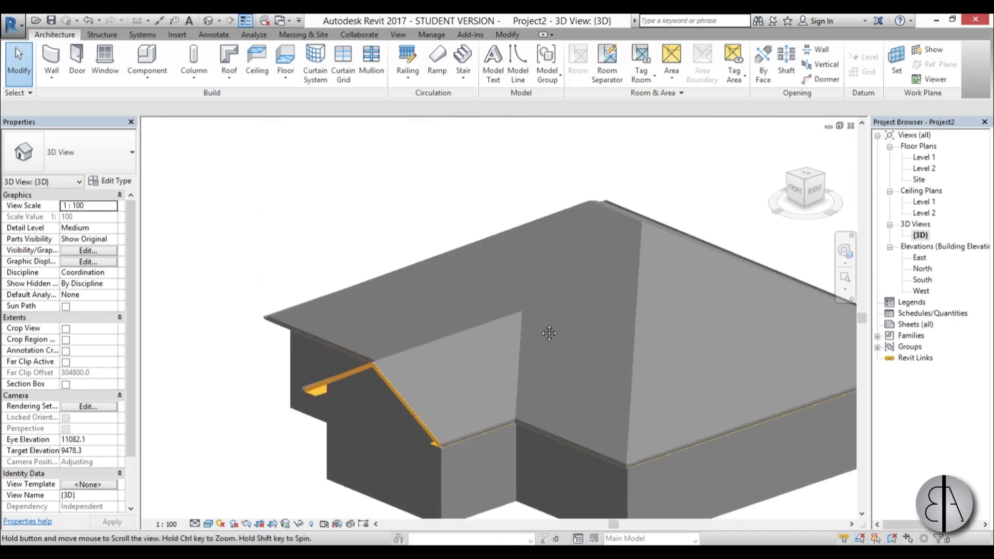